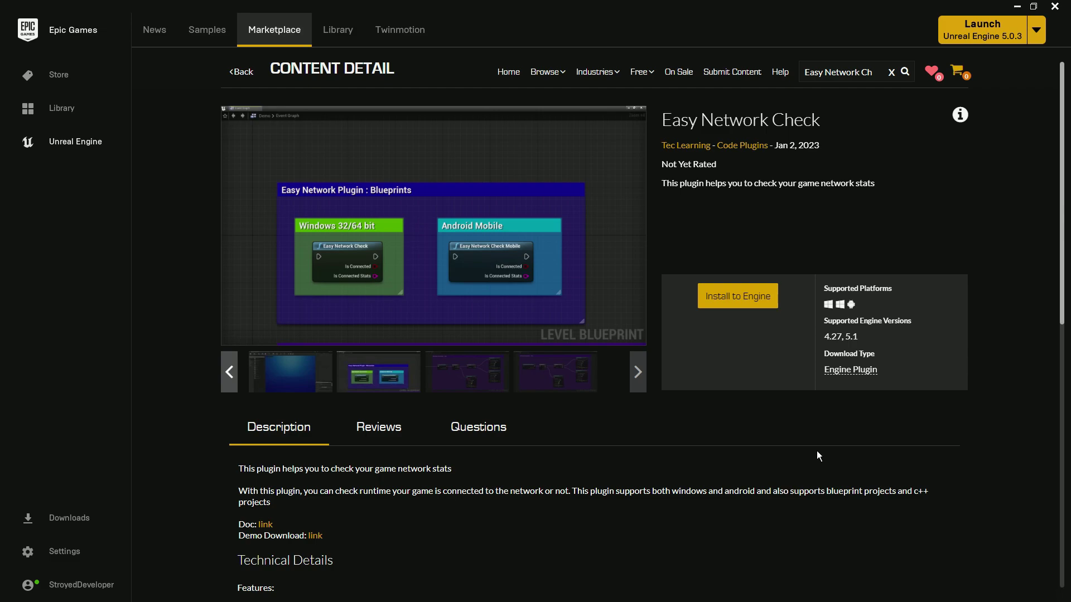
Step: View the plugin's enlarged screenshot, then open its Tec Learning documentation via the Description's Doc link
left_click(445, 258)
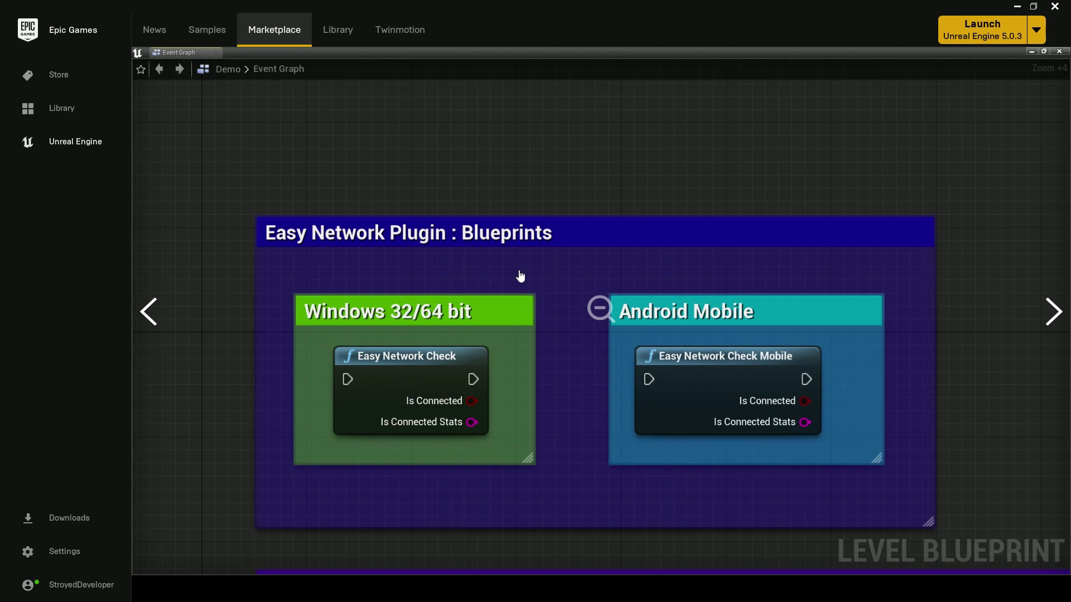
left_click(664, 291)
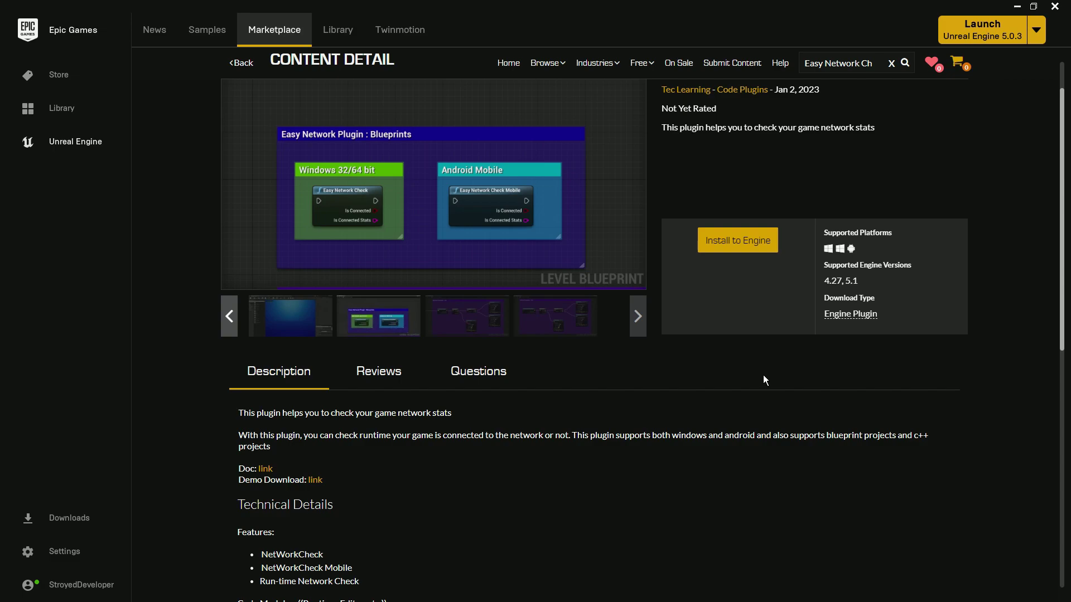
scroll(304, 466, "down", 5)
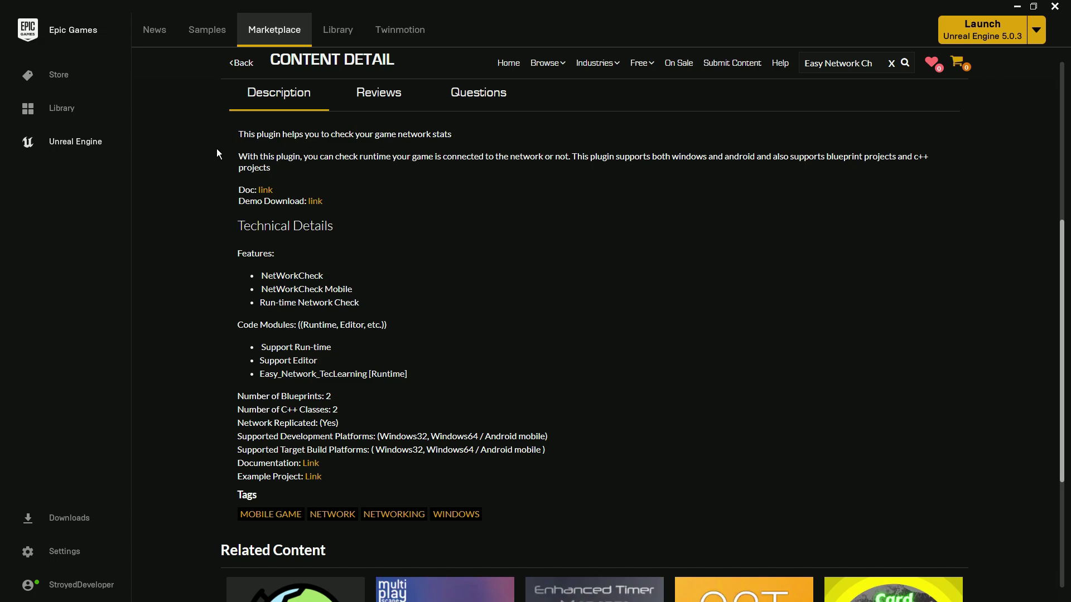
left_click(268, 191)
scroll(623, 252, "up", 10)
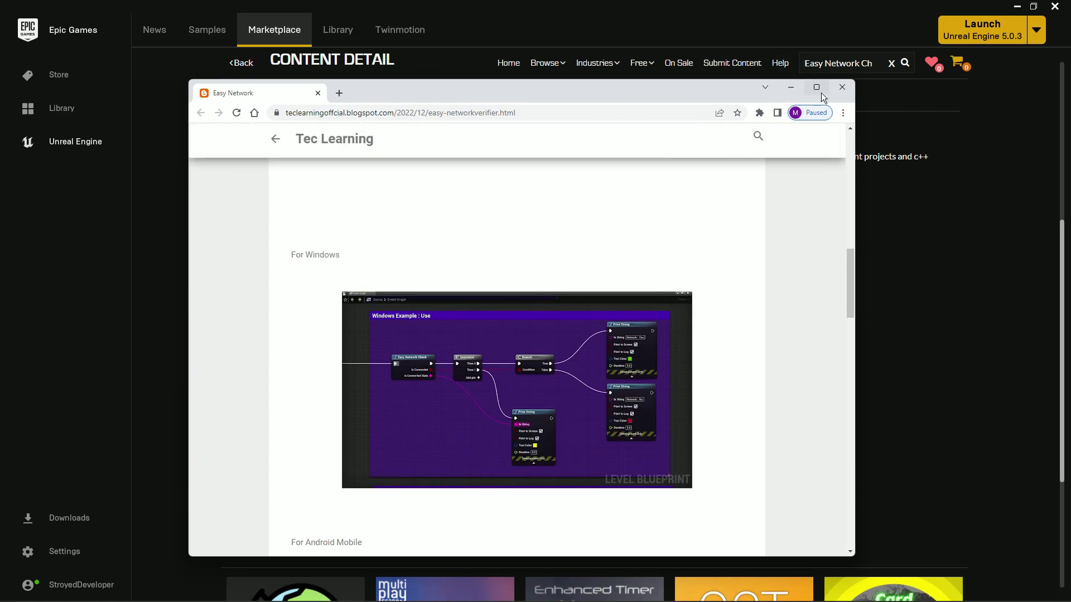
Step: Maximize Chrome and enlarge the first Result screenshot showing 'Internet is not available'
left_click(817, 87)
scroll(669, 276, "down", 3)
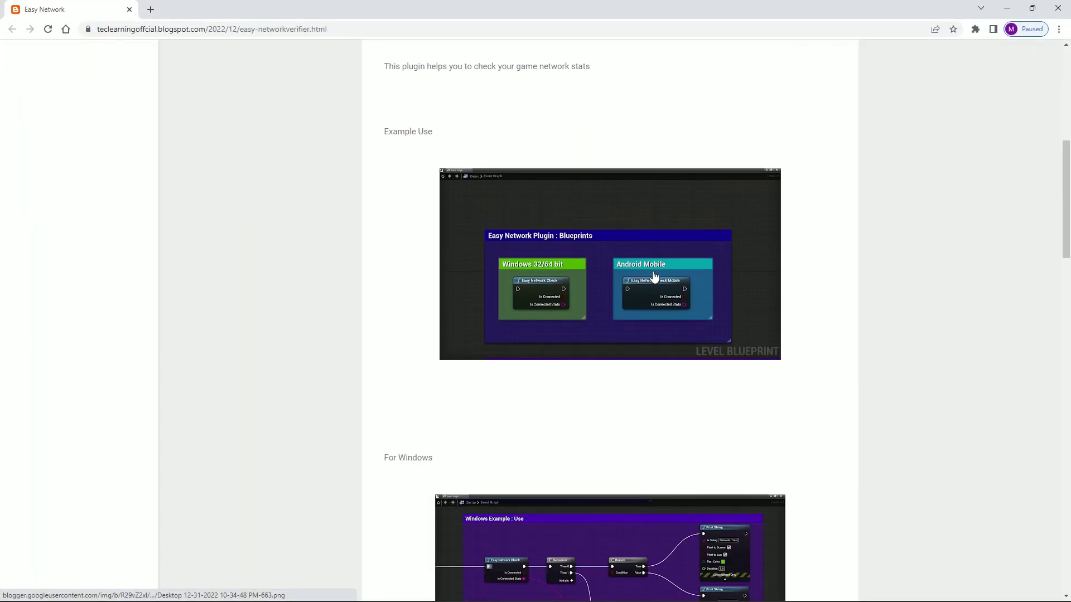
scroll(667, 266, "down", 3)
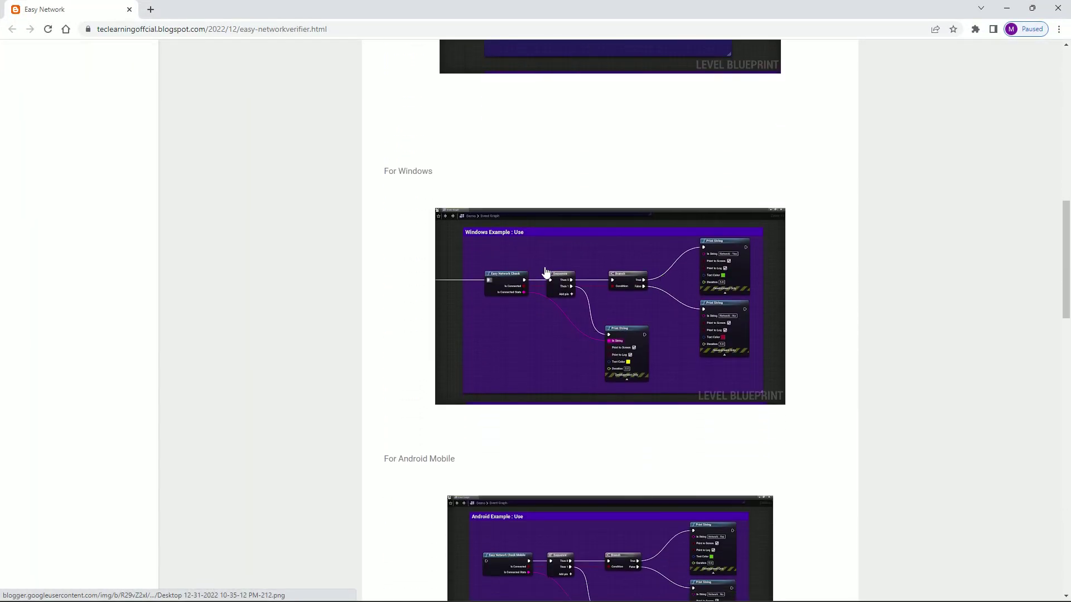
scroll(554, 262, "down", 5)
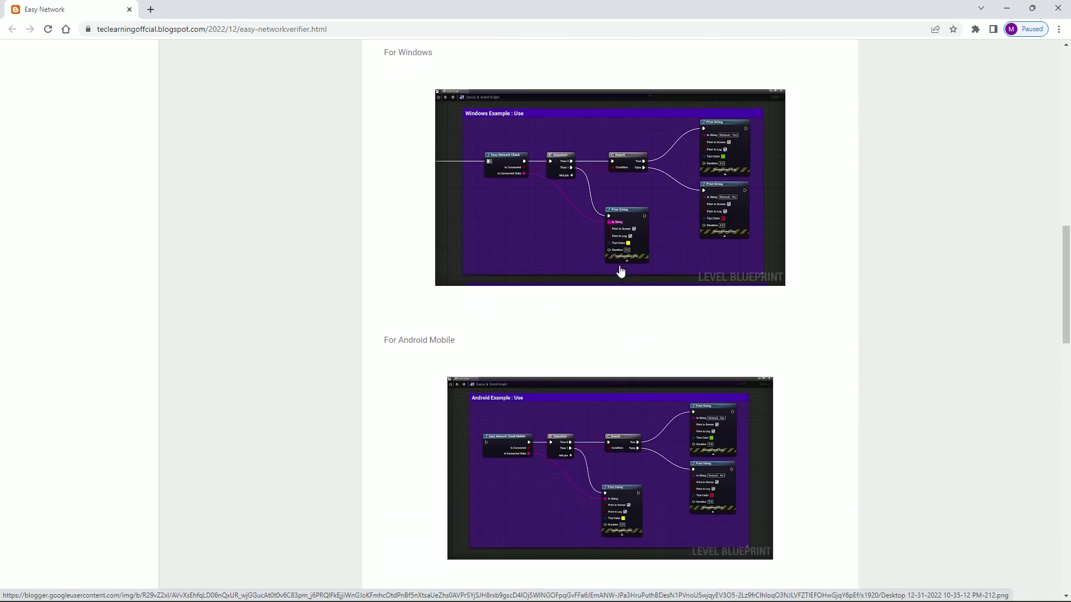
scroll(622, 262, "down", 4)
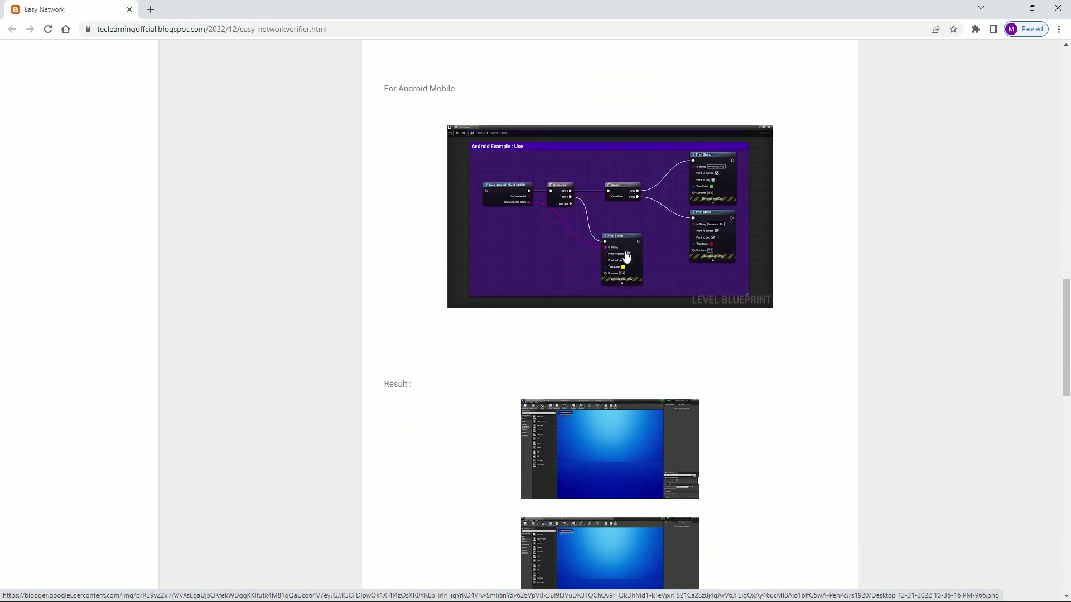
left_click(623, 235)
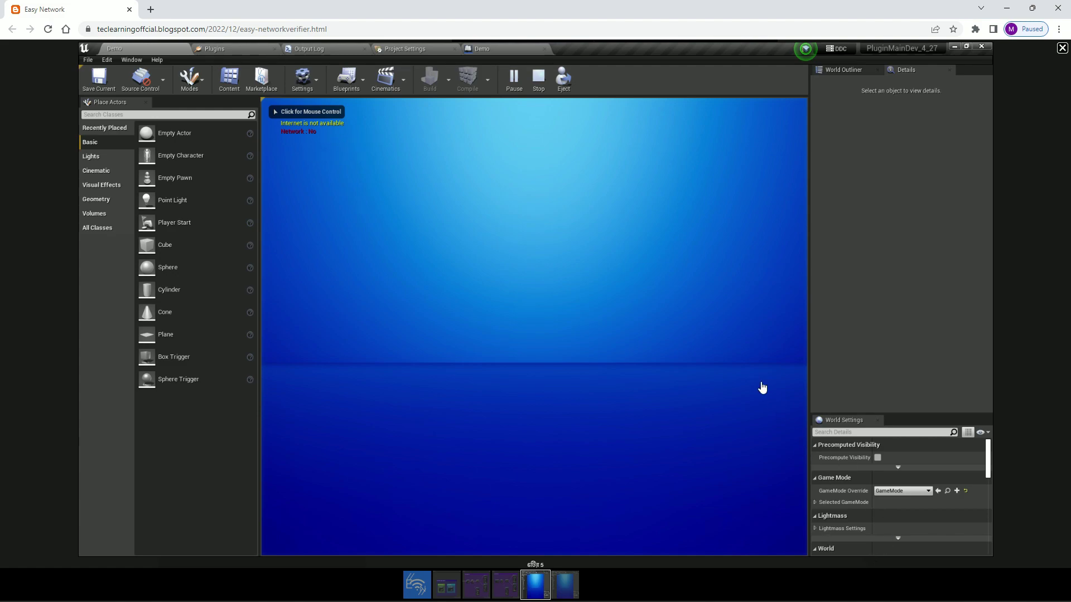
Step: Close the Result screenshot and preview the launcher's Install to Engine options before cancelling
left_click(1061, 49)
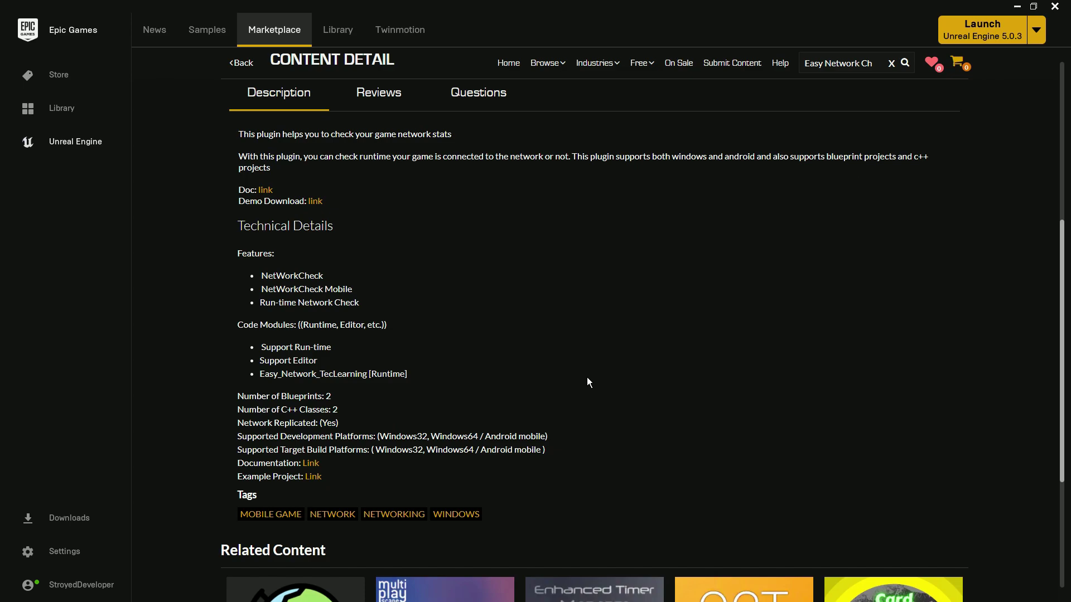
scroll(587, 377, "up", 5)
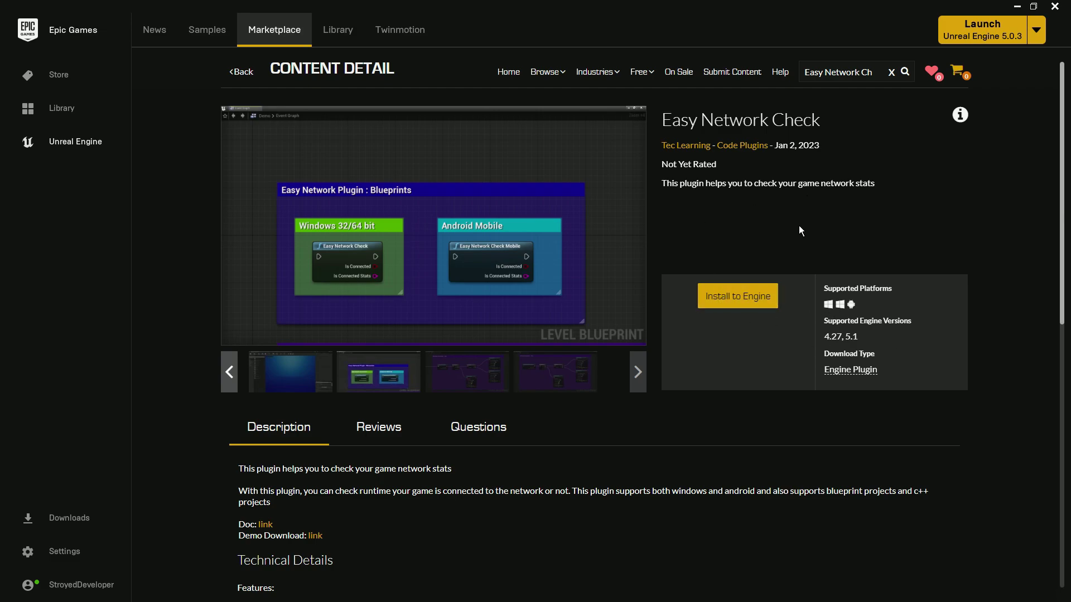
left_click(737, 296)
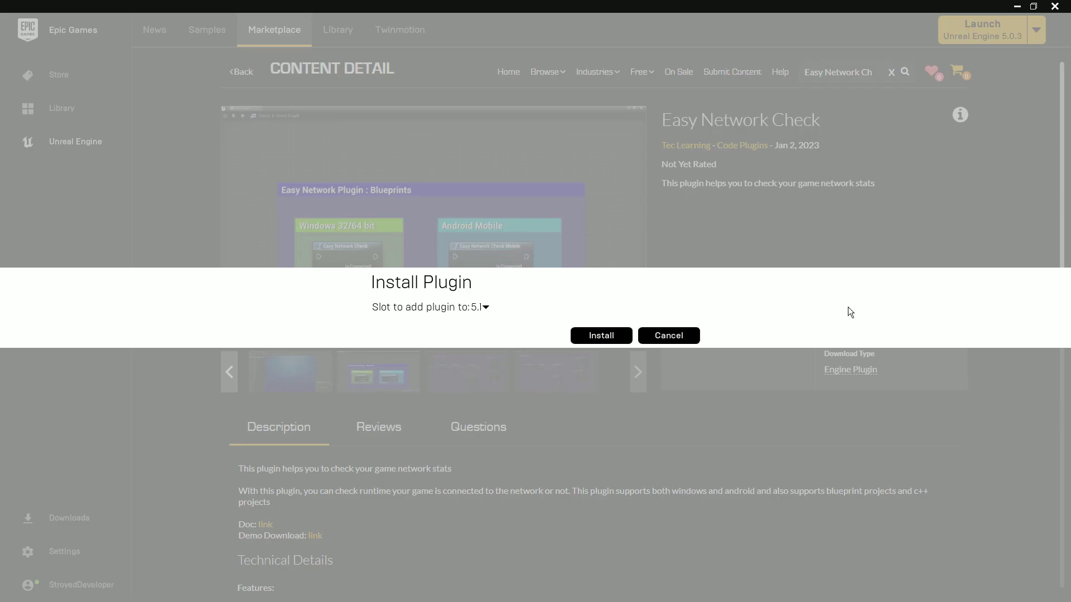
left_click(483, 307)
left_click(672, 335)
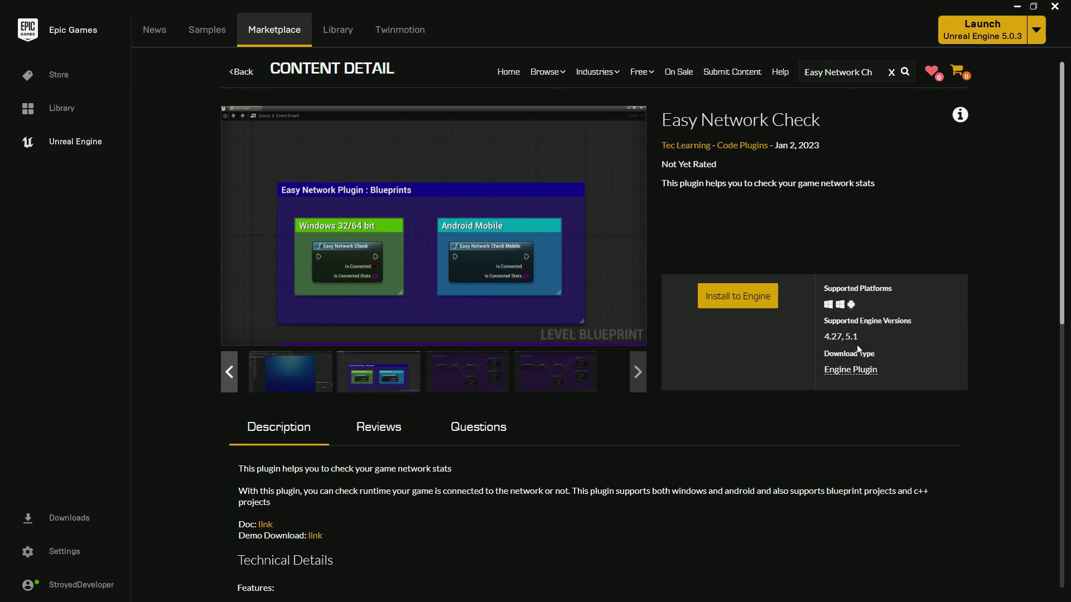
Step: Install the Easy Network Check plugin into engine version 5.1
left_click(736, 296)
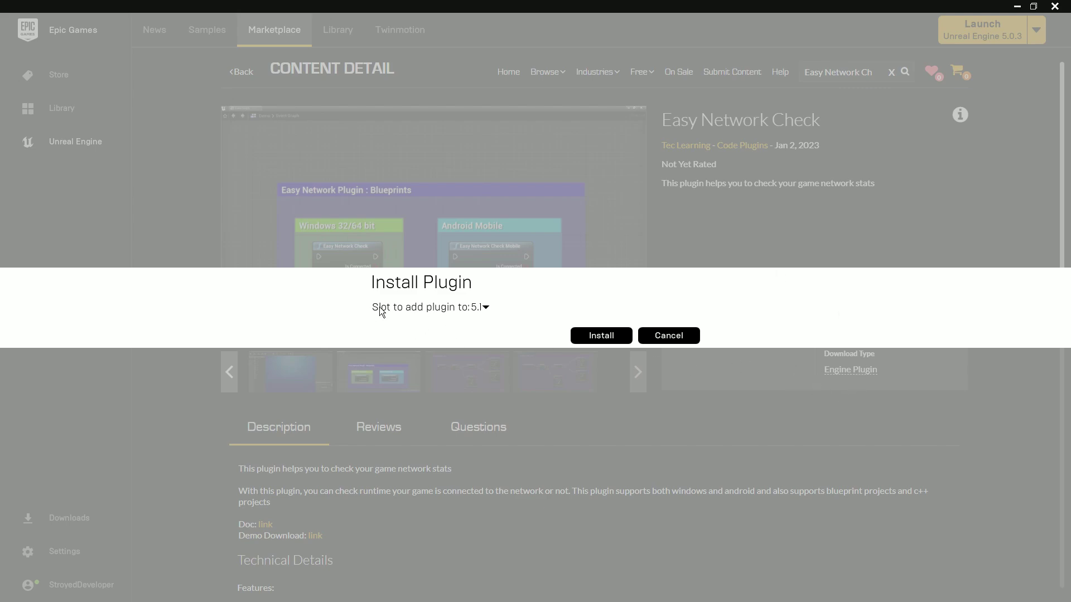
left_click(486, 307)
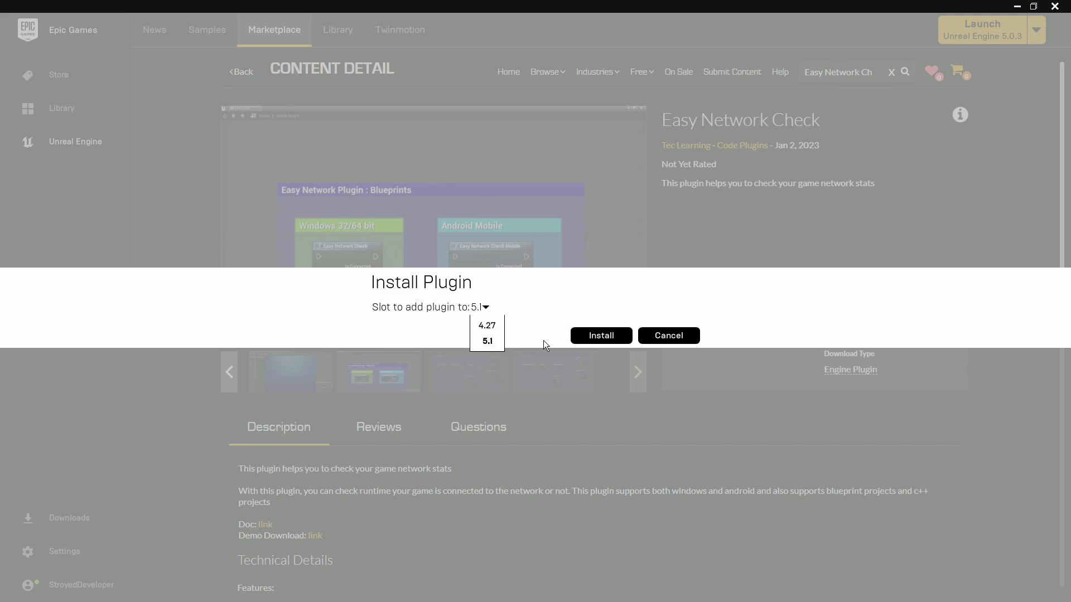
left_click(483, 343)
left_click(601, 337)
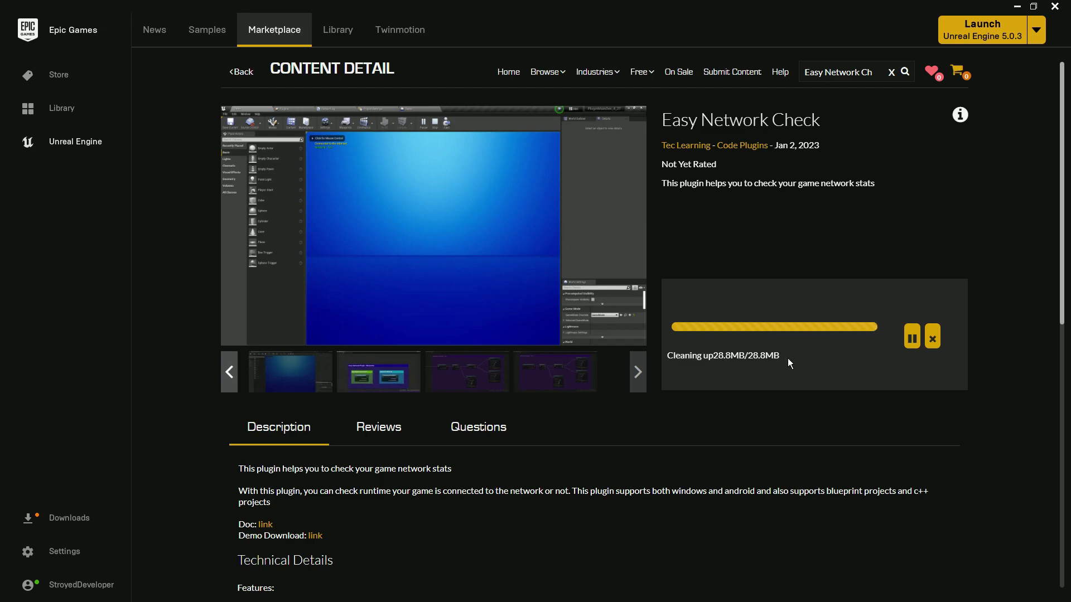
Step: Confirm the Downloads task list is empty, then minimize the Epic Games Launcher
left_click(58, 518)
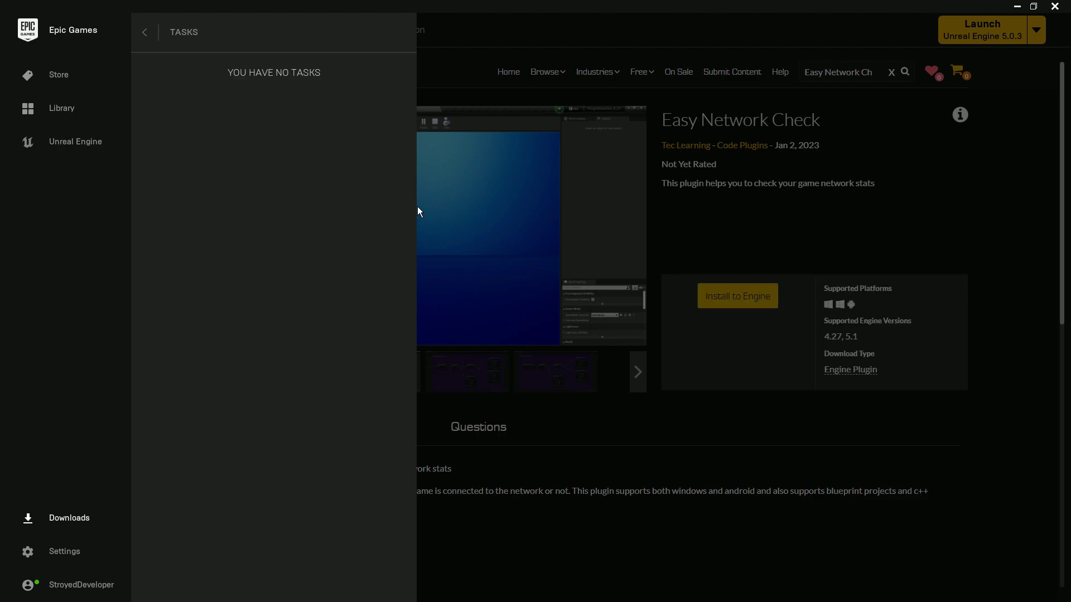
left_click(1017, 6)
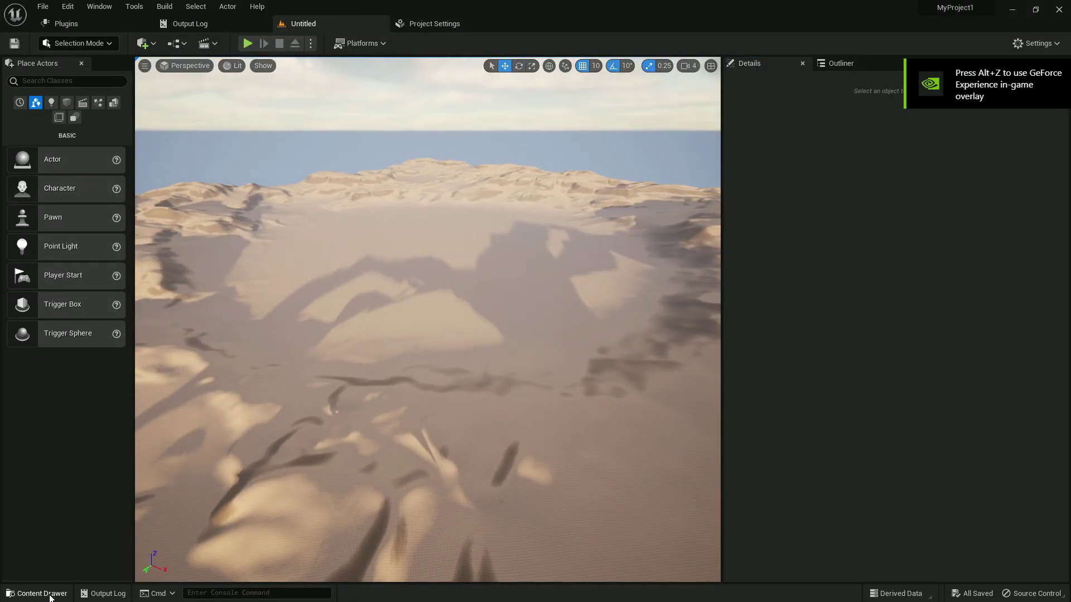
Step: Search the Plugins browser for 'easy' to list Easy_Network_TecLearning 1.0
left_click(50, 595)
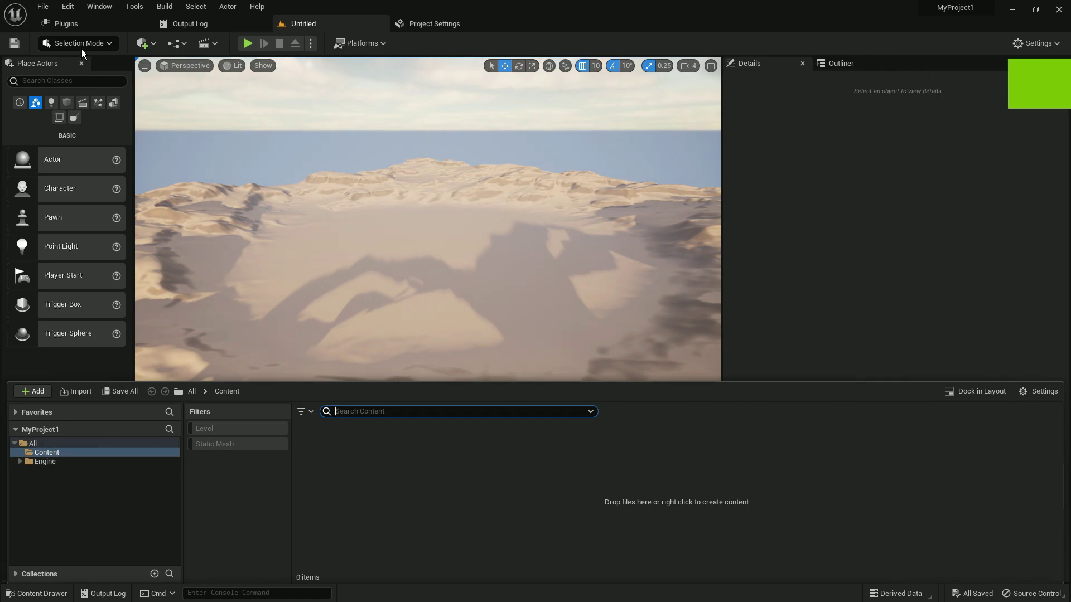
left_click(60, 31)
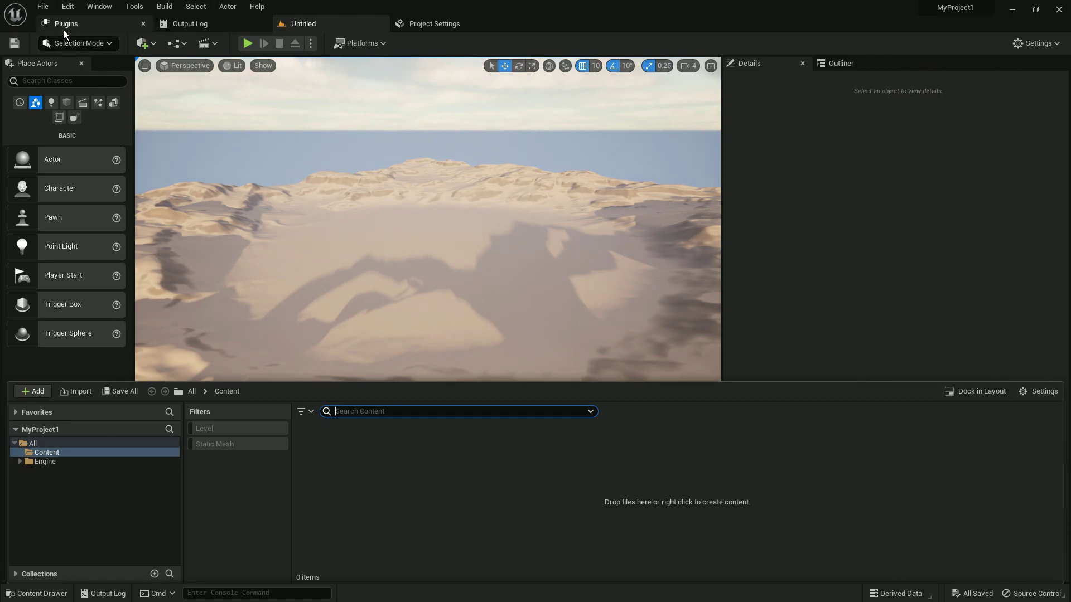
type("easy")
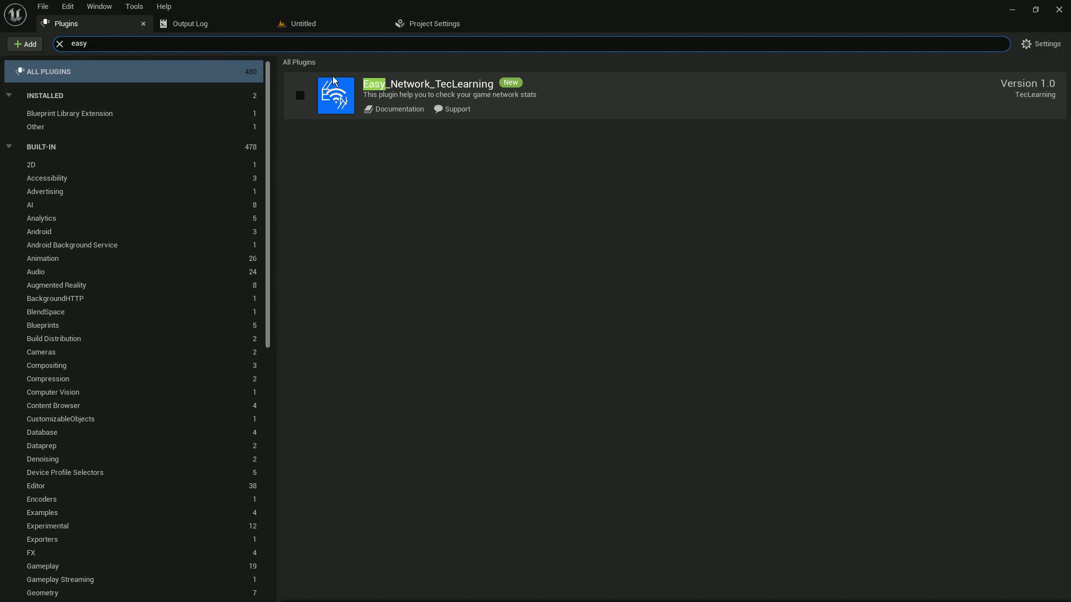
Step: After glancing at its support page, enable Easy_Network_TecLearning and restart the editor
left_click(458, 109)
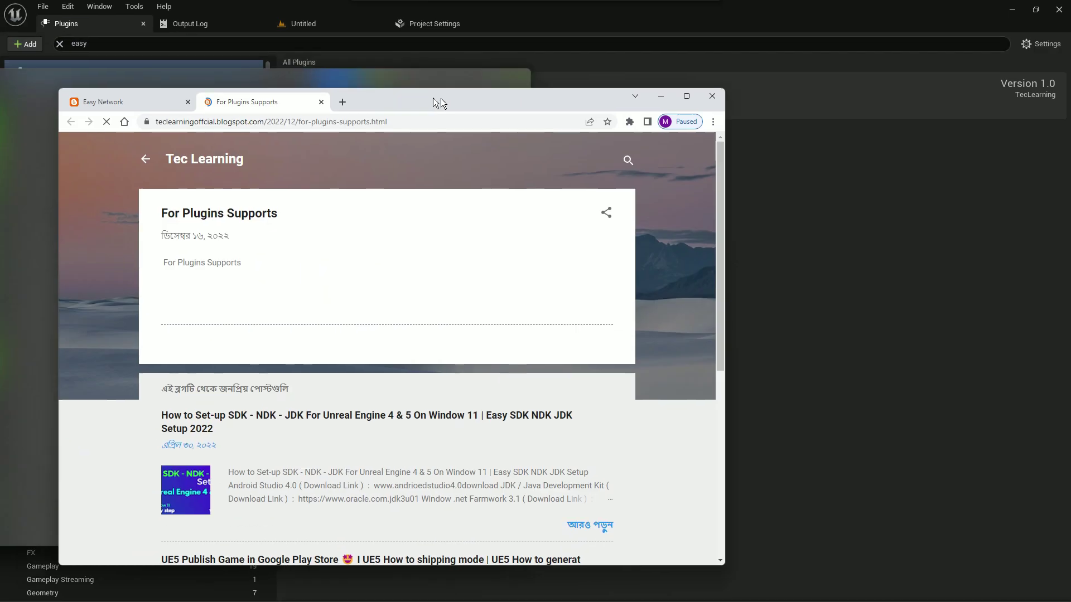
left_click_drag(441, 98, 320, 112)
scroll(333, 245, "down", 1)
left_click(558, 95)
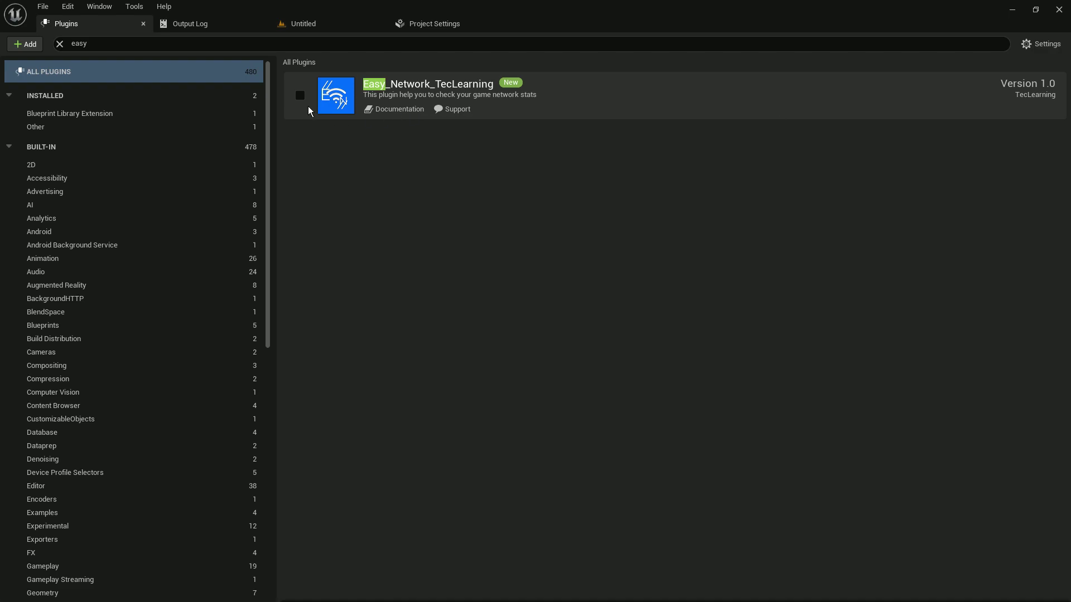
left_click(300, 96)
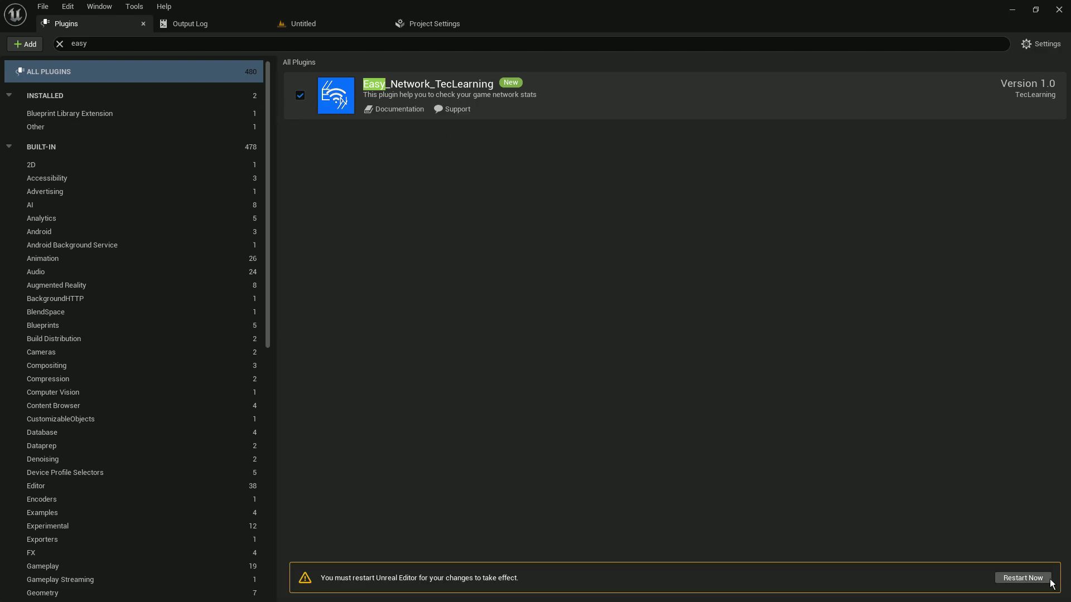
left_click(1030, 578)
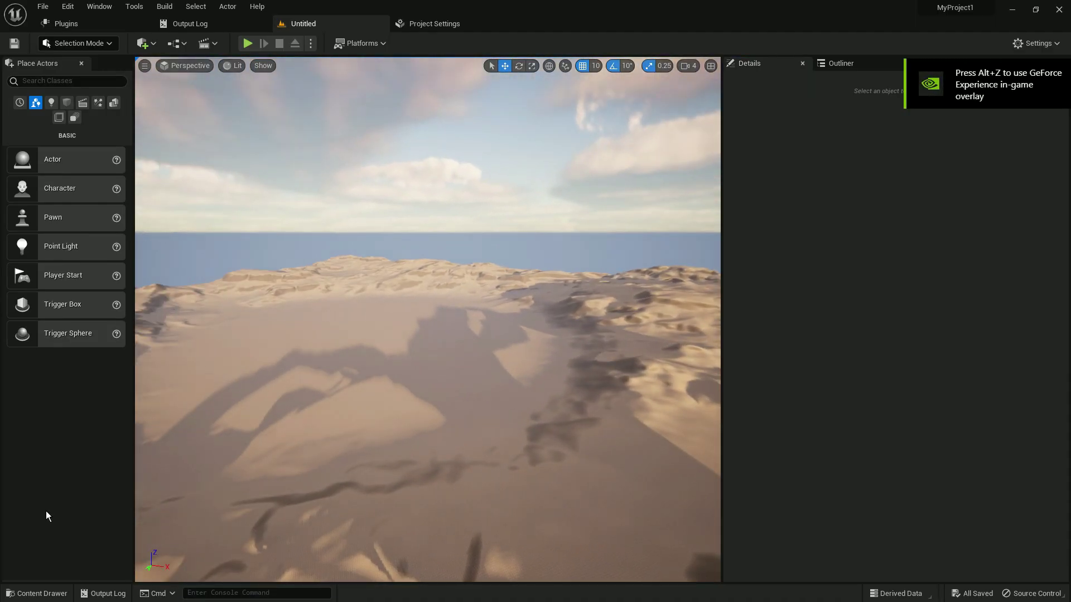
Step: Open the Content Drawer and browse into the Engine's Plugins folder
left_click(22, 593)
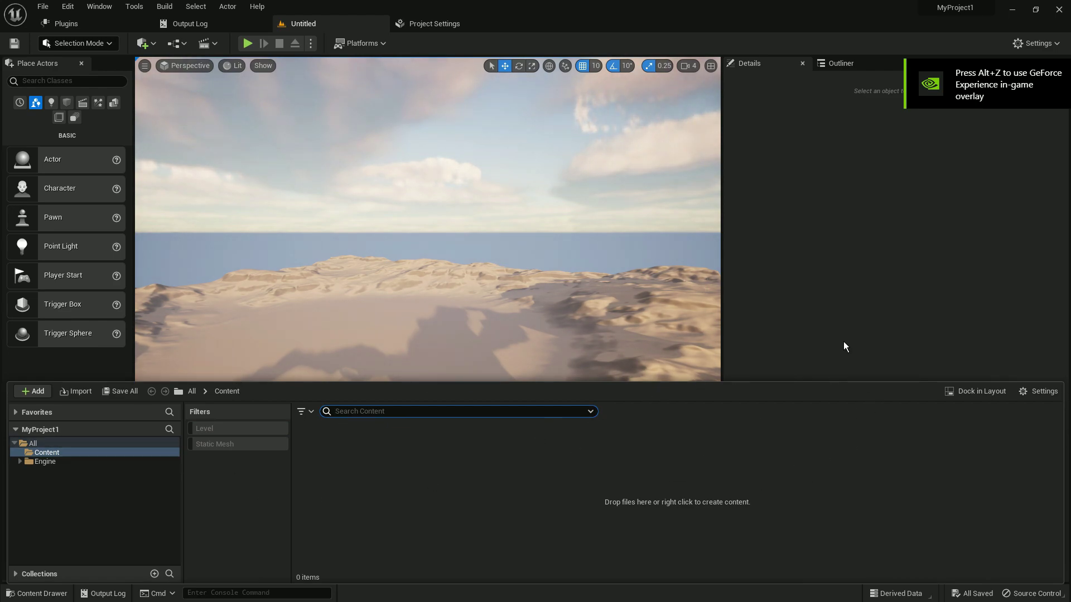
left_click(1038, 392)
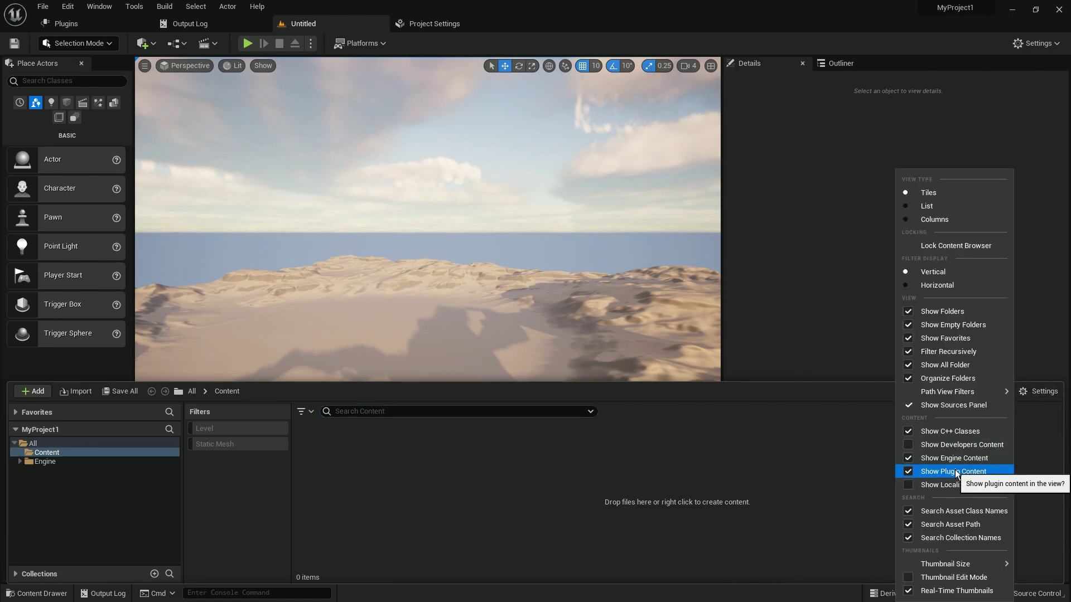
left_click(33, 462)
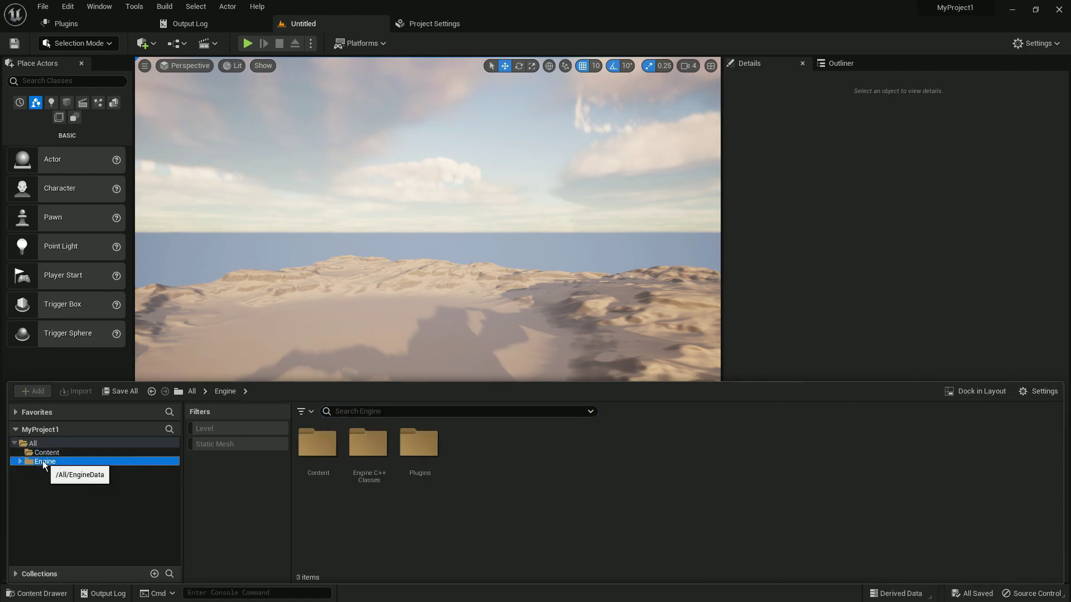
double_click(421, 468)
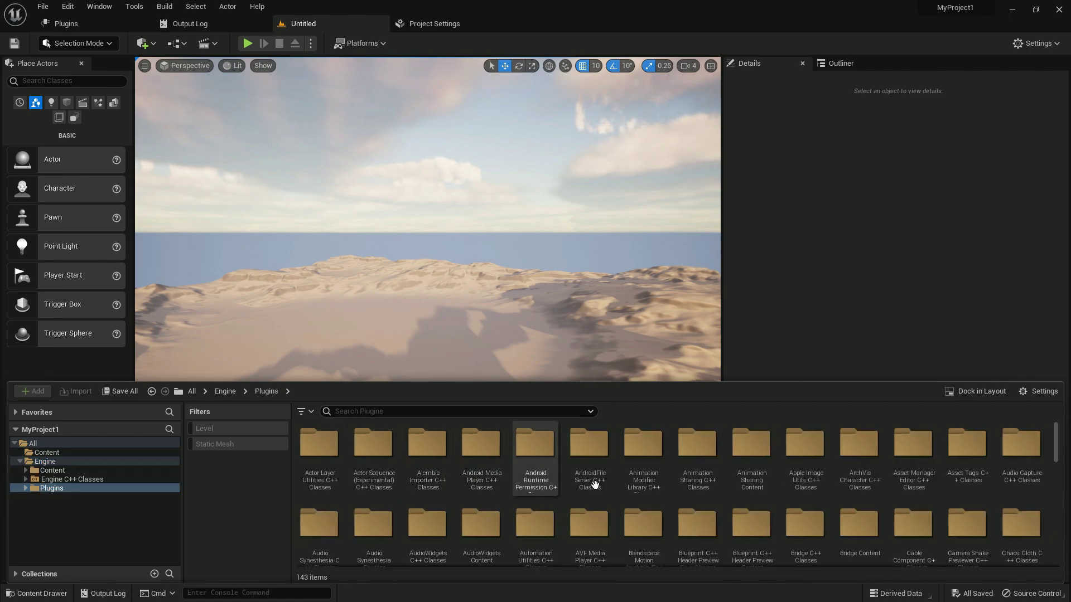
scroll(675, 502, "down", 2)
scroll(674, 504, "down", 1)
Step: Open Easy_Network_TecLearning Content, browse DemoSourceImg, then return to the Content folder
left_click(544, 452)
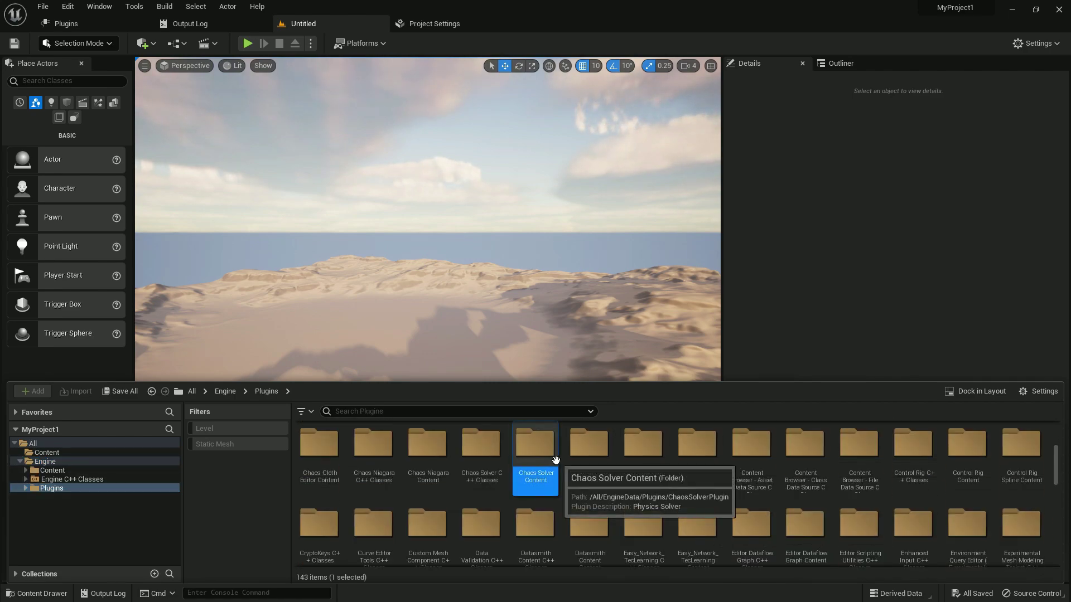
left_click(642, 522)
scroll(669, 514, "down", 1)
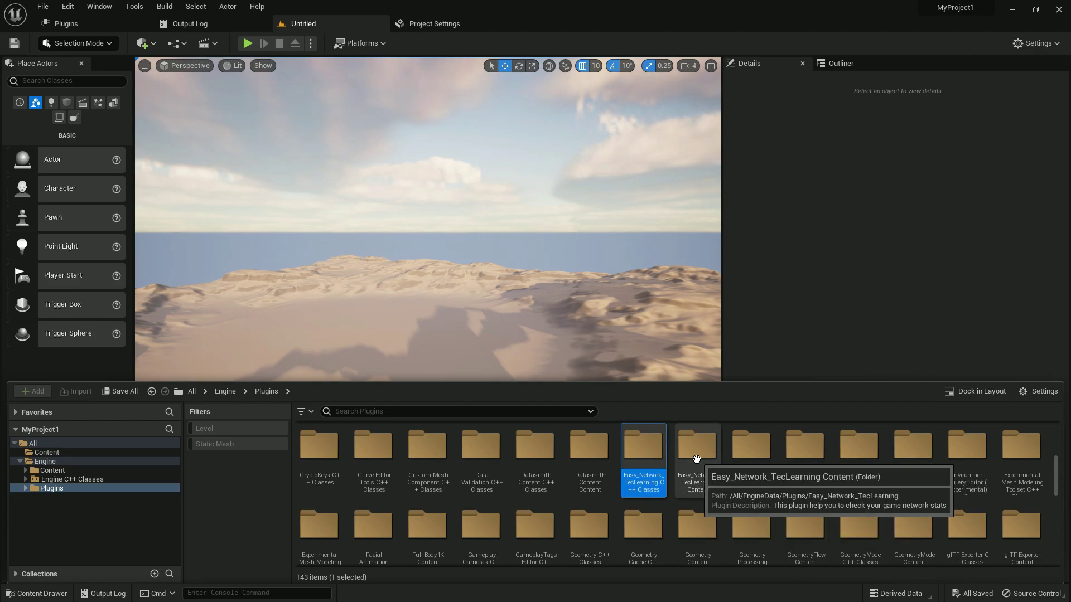
double_click(716, 458)
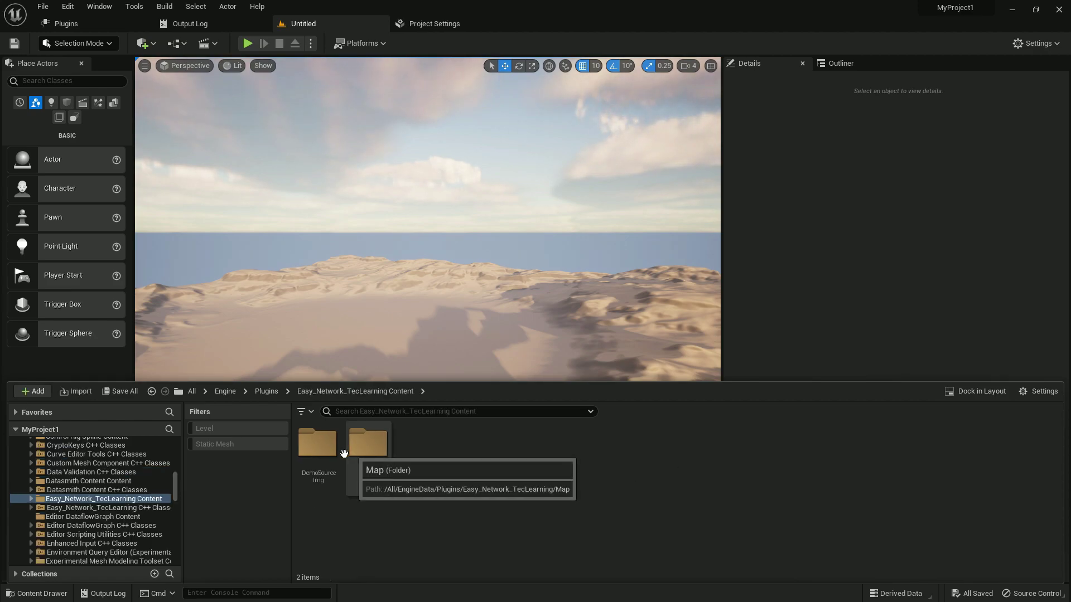
double_click(318, 446)
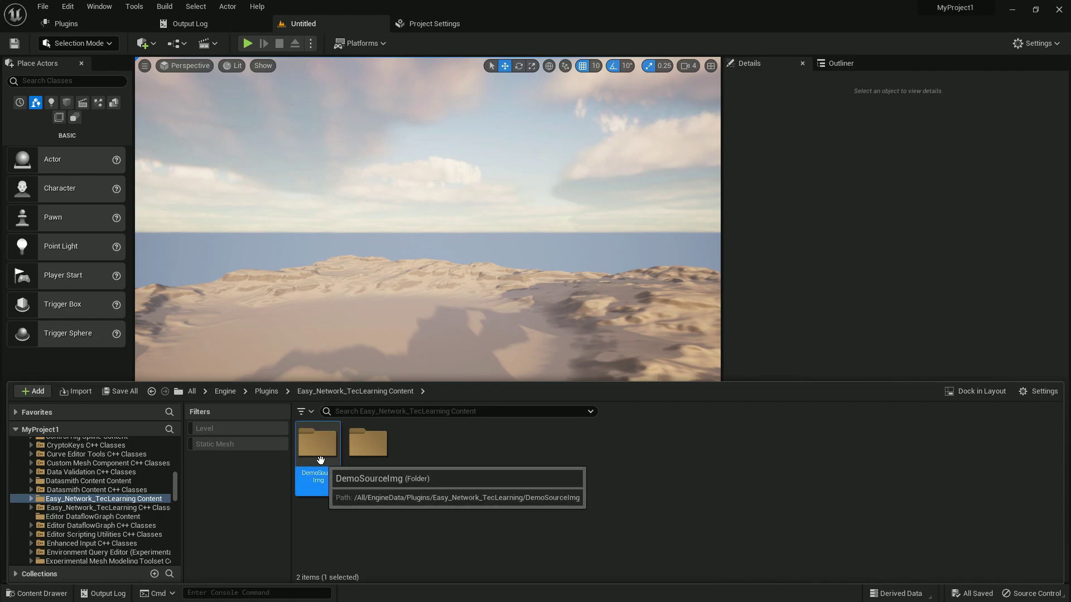
left_click(375, 391)
Step: Open the plugin's Map folder and load the Demo level
double_click(386, 448)
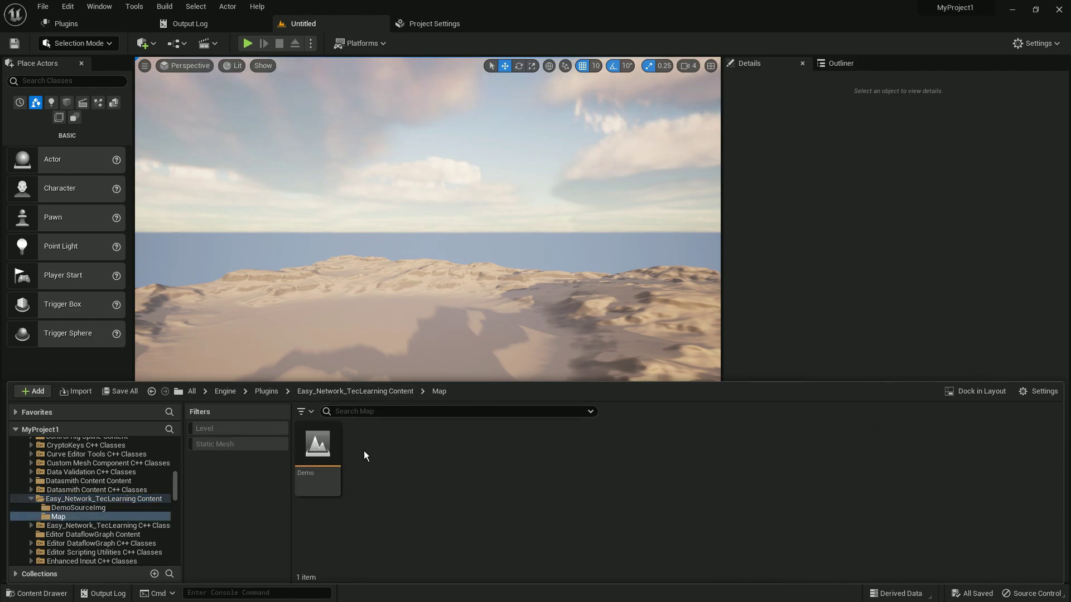
double_click(316, 449)
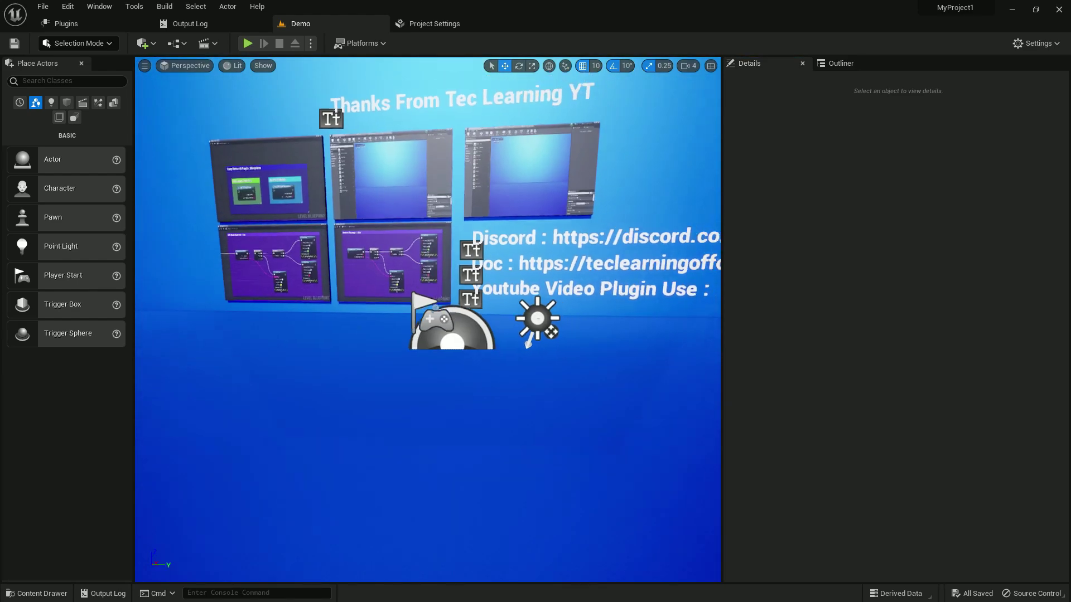
right_click_drag(424, 313, 480, 320)
Step: Inspect the Discord, Doc and Youtube text actors and landscape, then restore the editor window
left_click(248, 273)
scroll(253, 271, "down", 10)
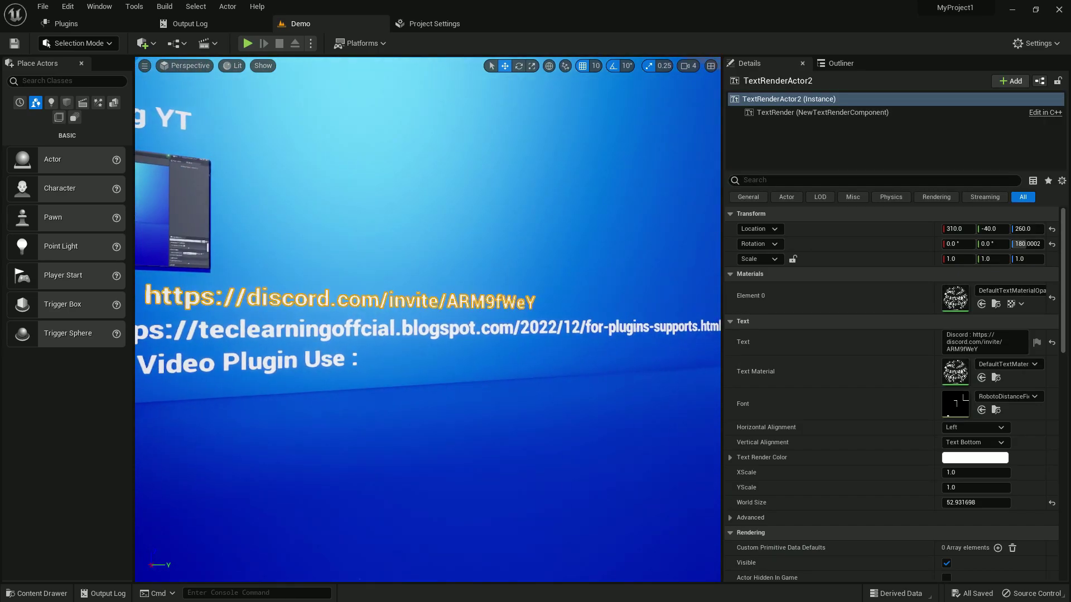
left_click(466, 362)
scroll(424, 335, "up", 3)
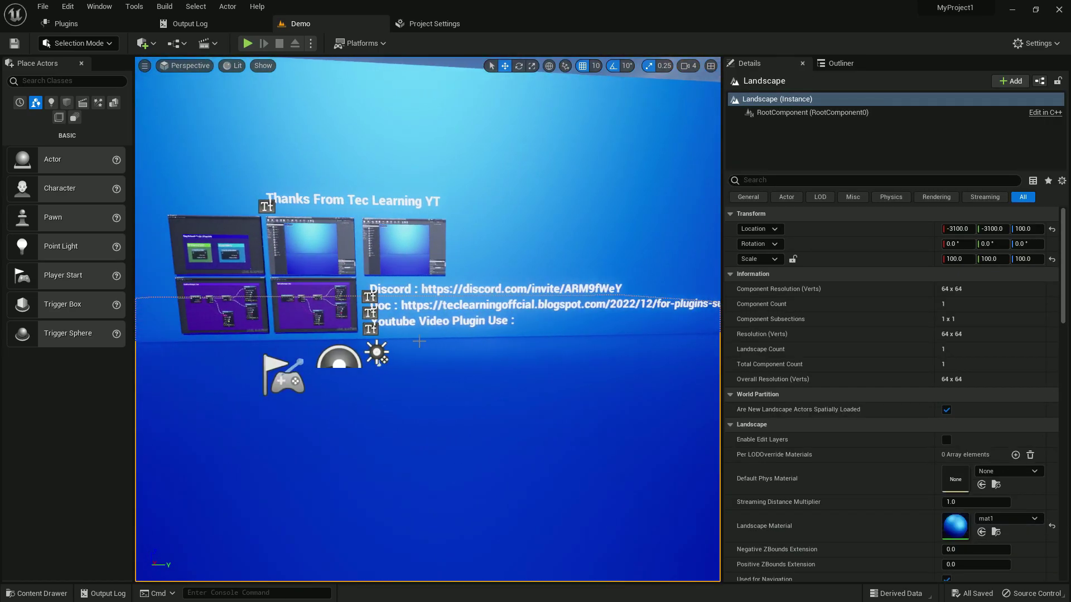
left_click(413, 305)
scroll(435, 352, "up", 5)
scroll(435, 351, "down", 2)
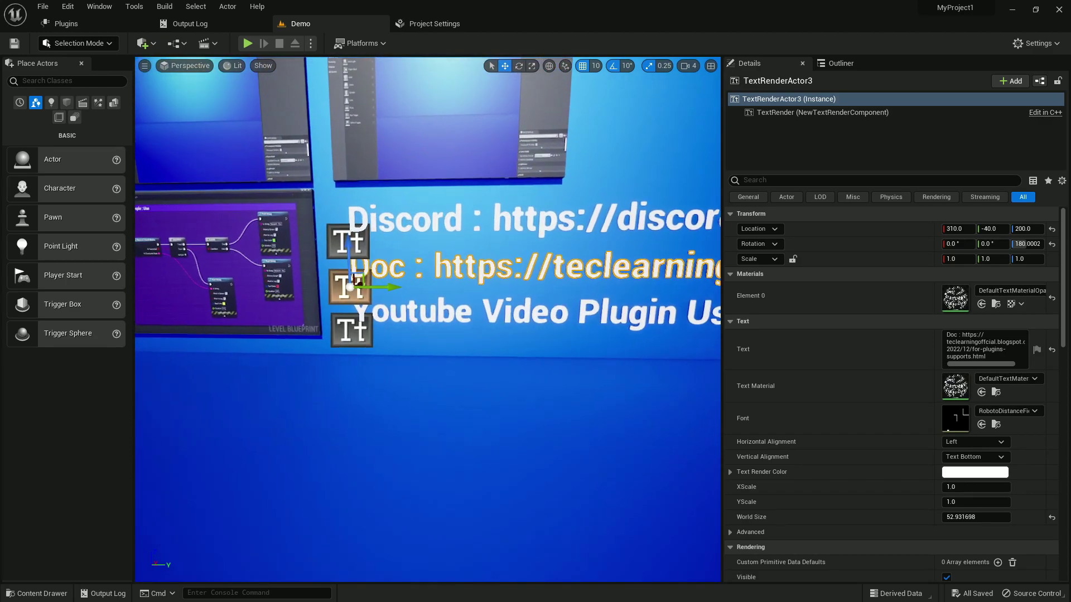
left_click(446, 310)
scroll(446, 309, "down", 5)
scroll(574, 380, "down", 5)
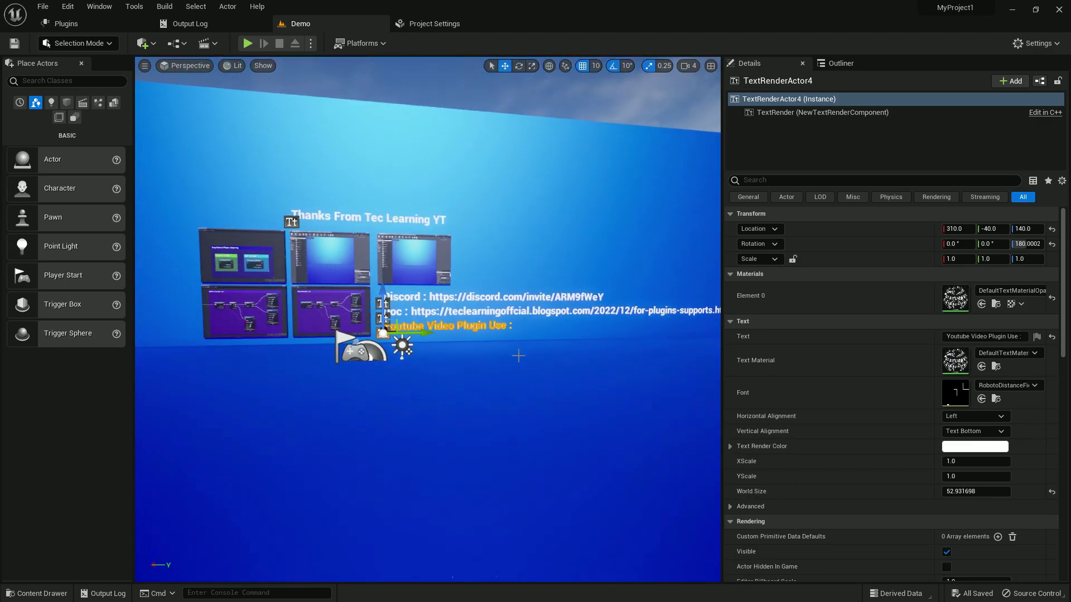
left_click(501, 341)
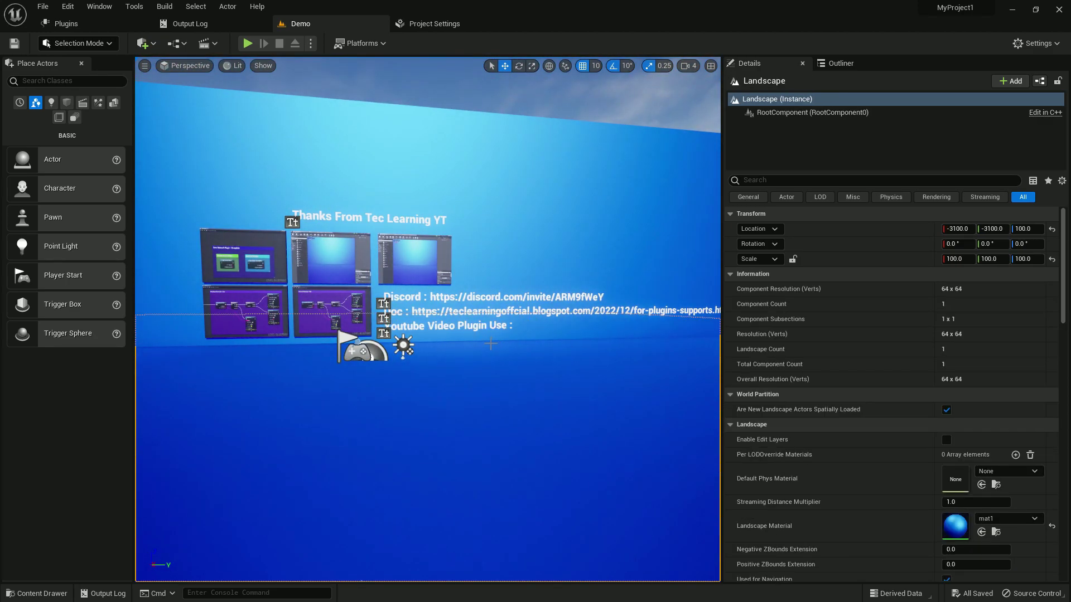
scroll(501, 341, "up", 8)
scroll(428, 320, "down", 5)
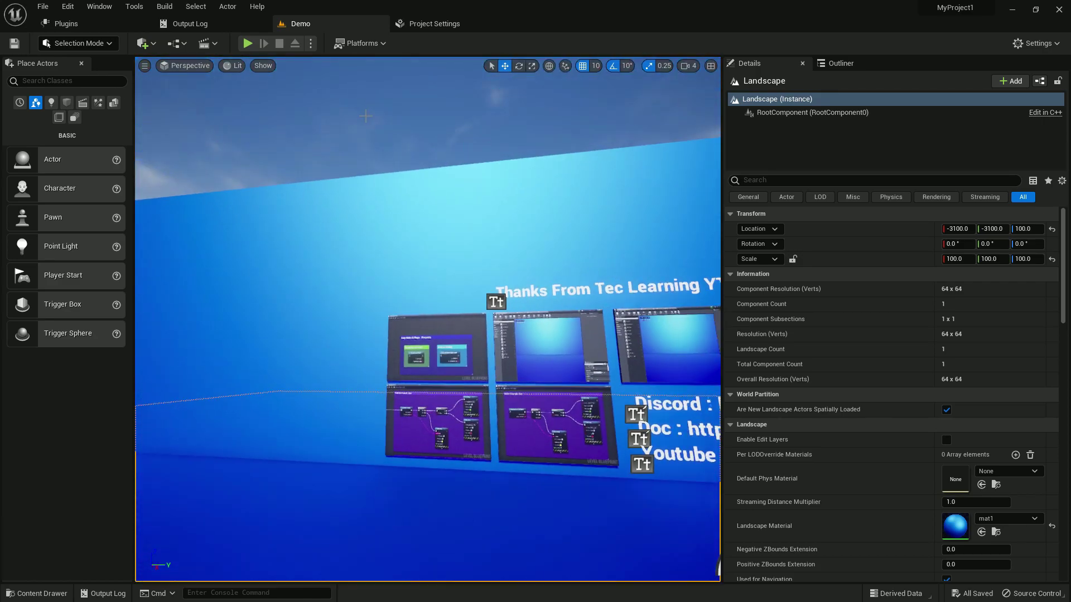
double_click(763, 6)
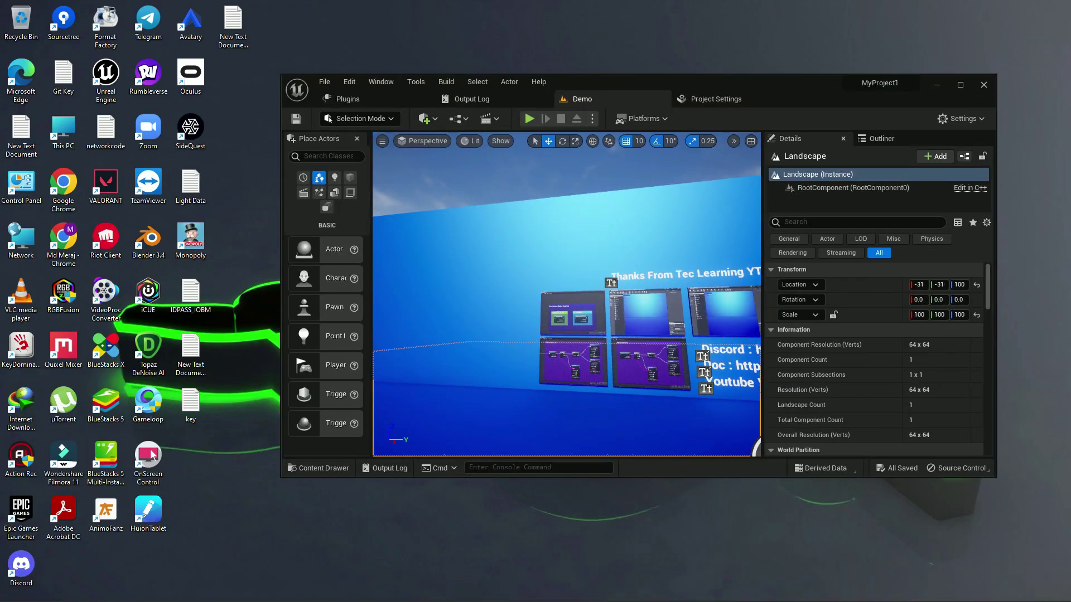
Step: Bring up Chrome's For Plugins Supports page, open a new Google tab, and minimize Chrome
left_click(651, 589)
scroll(535, 337, "down", 2)
scroll(535, 337, "up", 2)
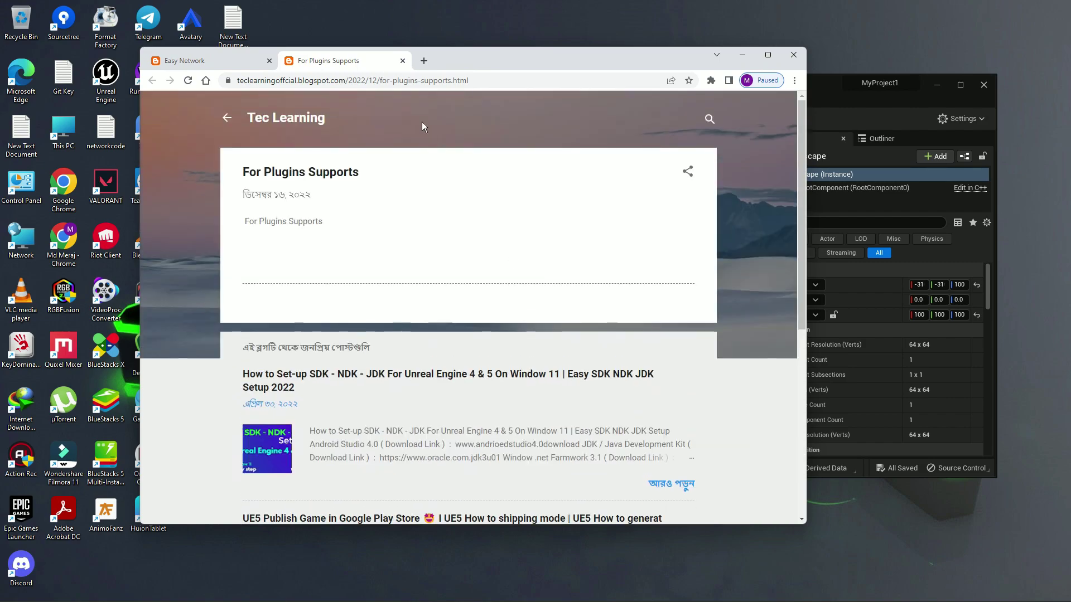
left_click(424, 61)
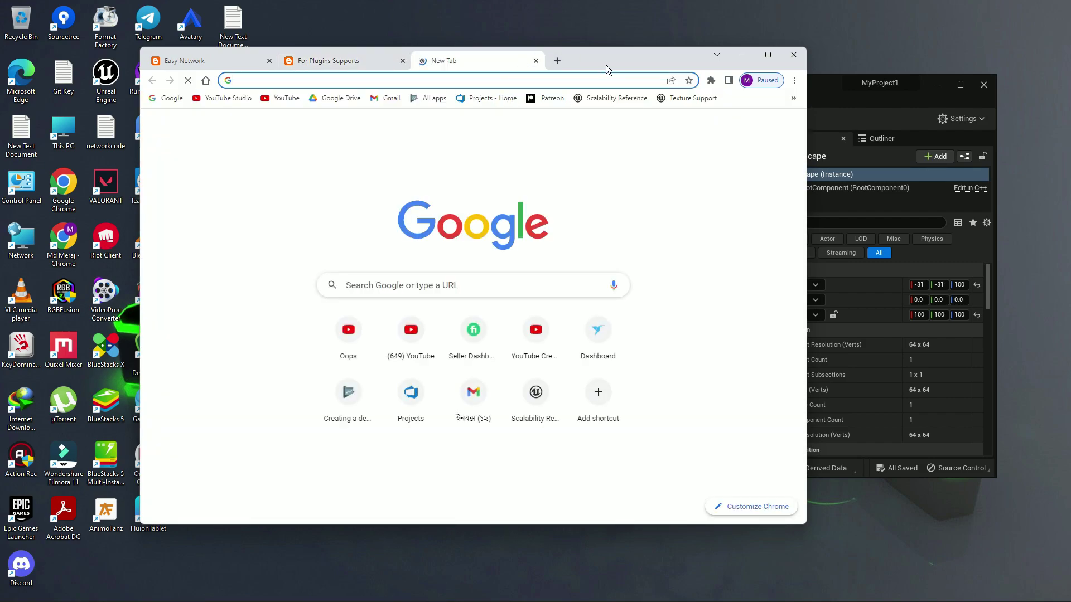
left_click(742, 54)
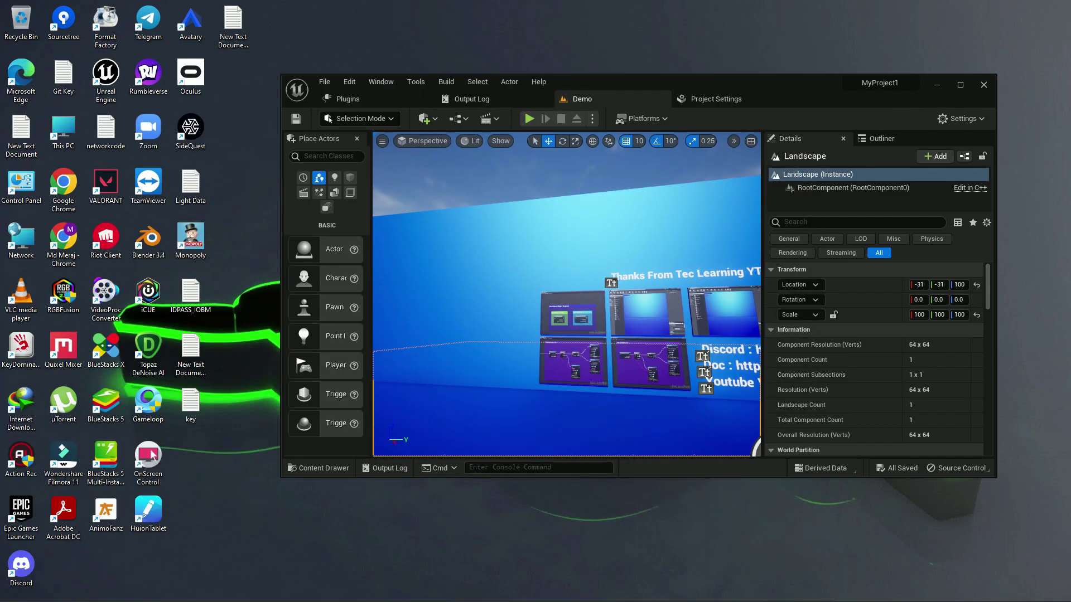
Step: Maximize the editor, play the Demo level, stop it with Esc, and restore the window
left_click(961, 85)
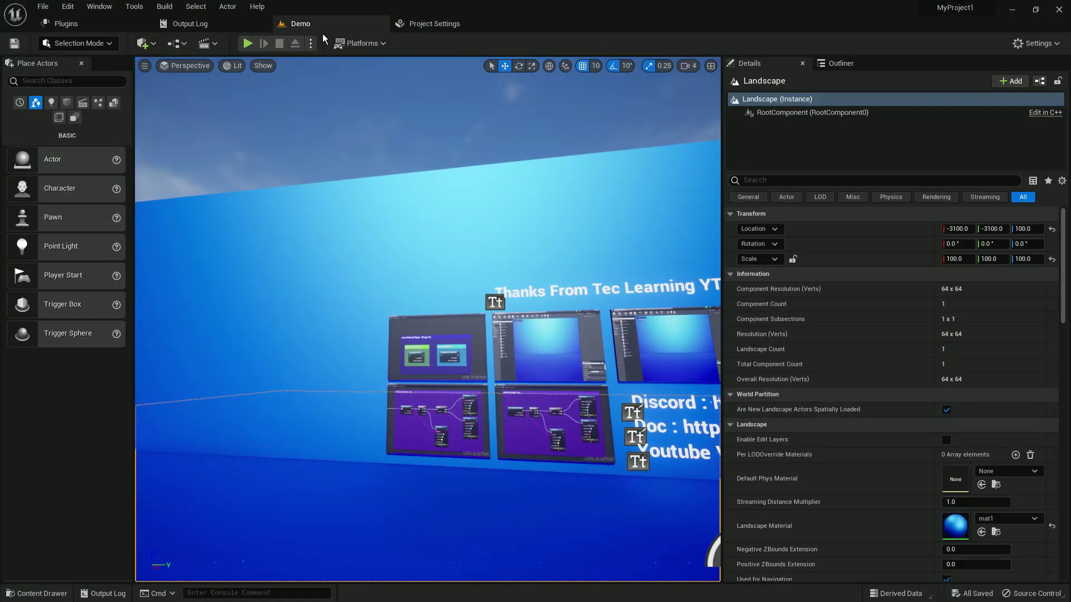
left_click(247, 43)
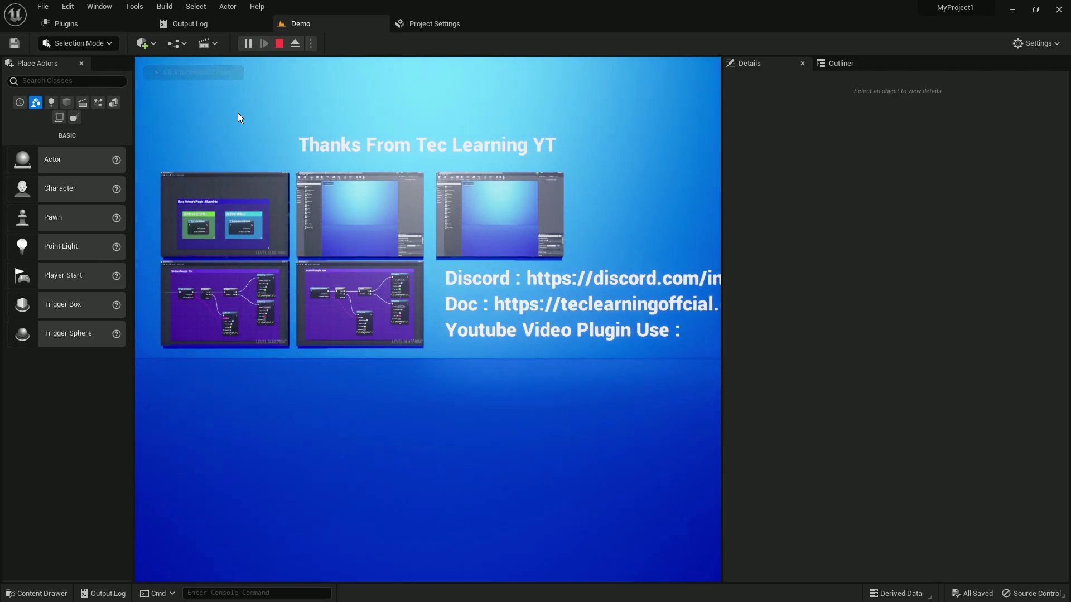
key("Escape")
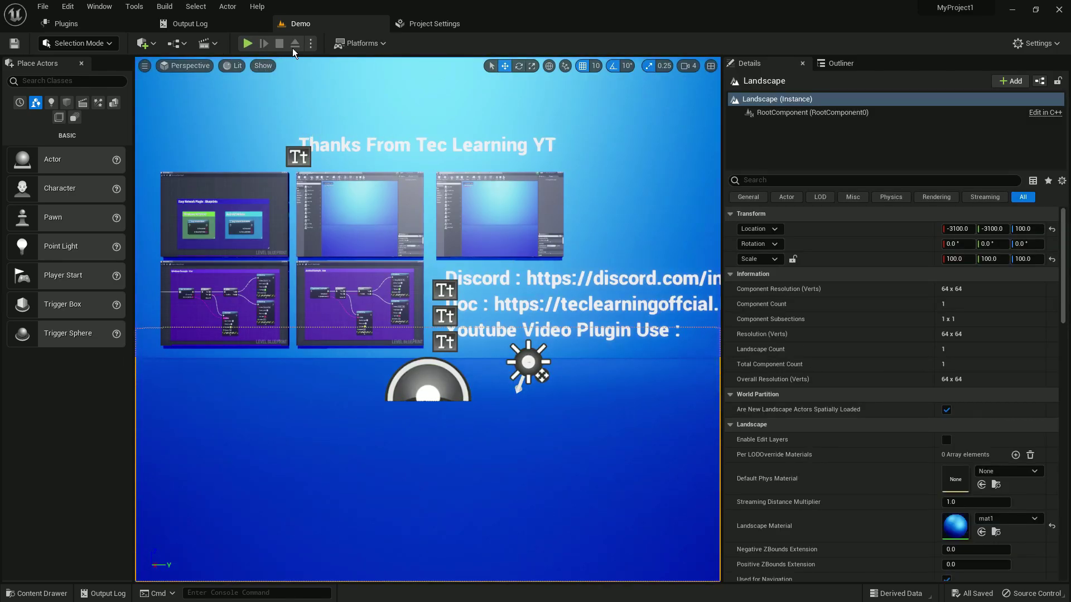
double_click(675, 8)
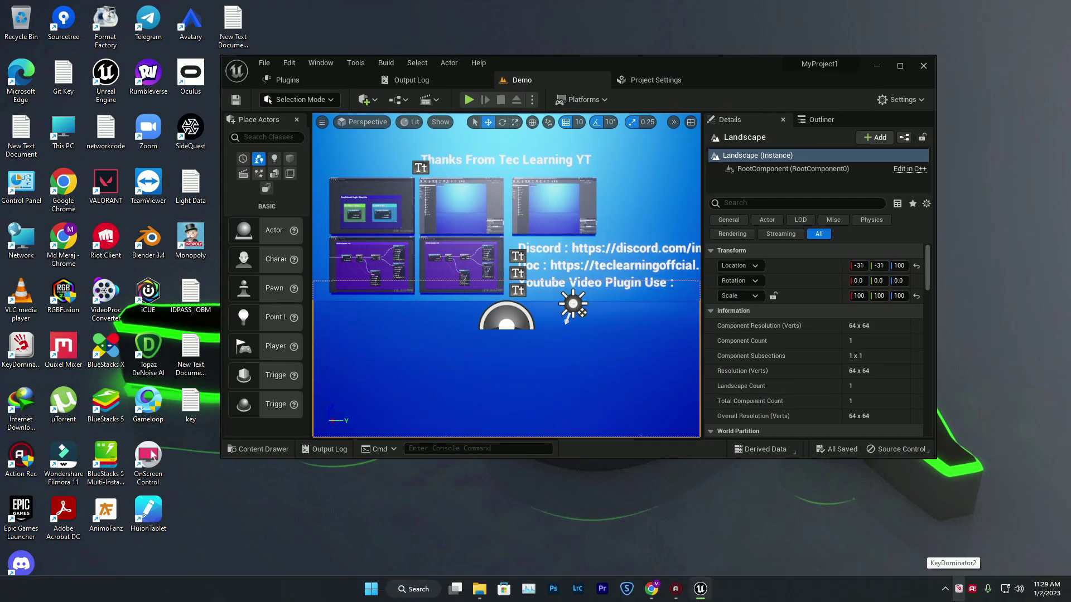
Step: Disable the Ethernet adapter in Windows Advanced network settings and bring Chrome back to the front
left_click(1015, 590)
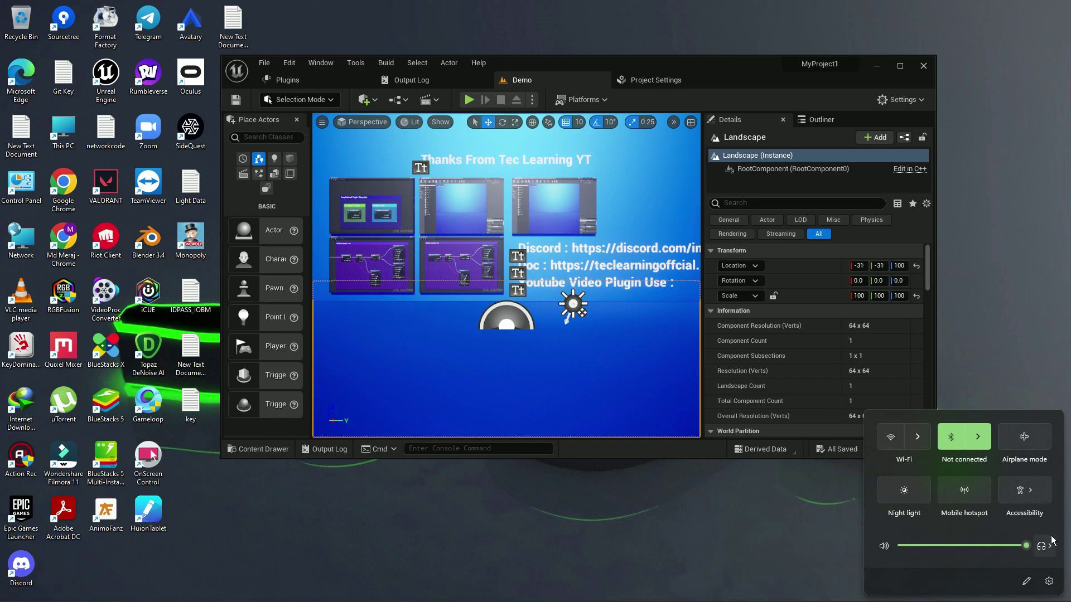
left_click(1048, 581)
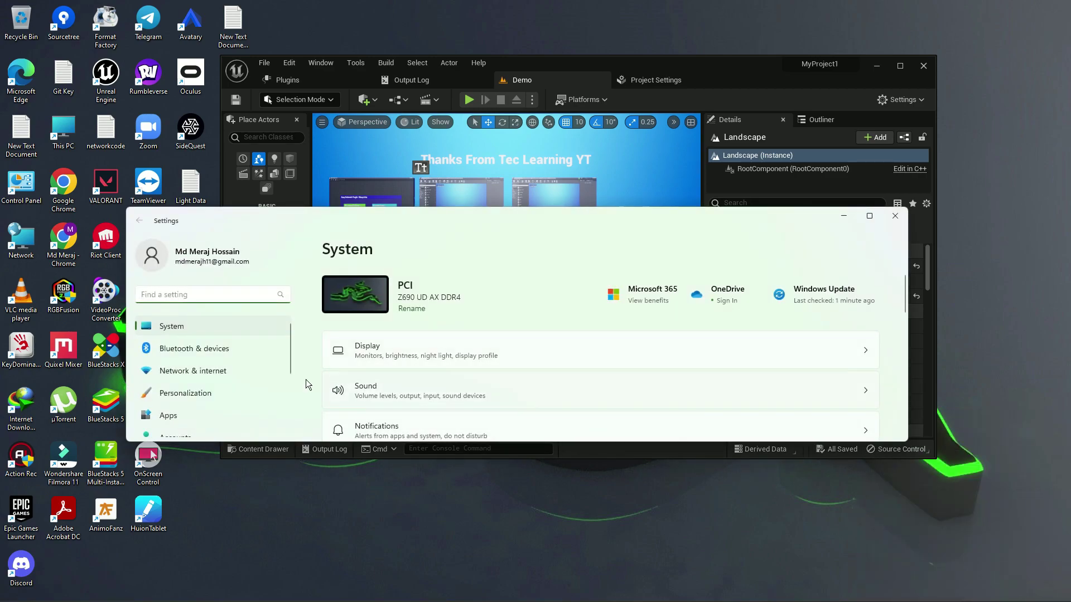
scroll(233, 360, "down", 2)
left_click(224, 332)
scroll(451, 354, "down", 5)
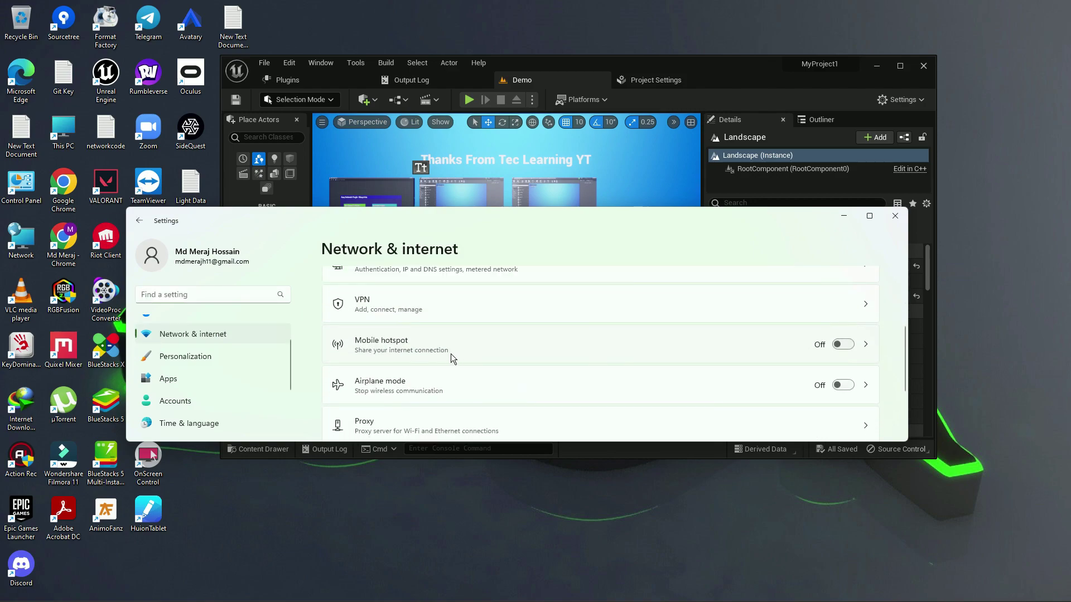
left_click(423, 397)
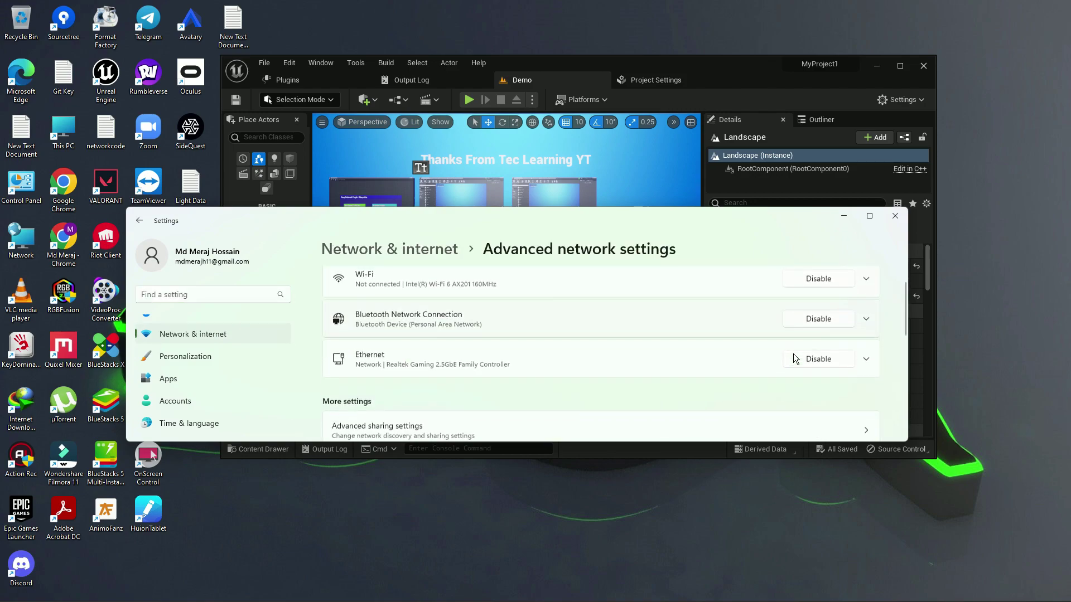
scroll(793, 353, "down", 1)
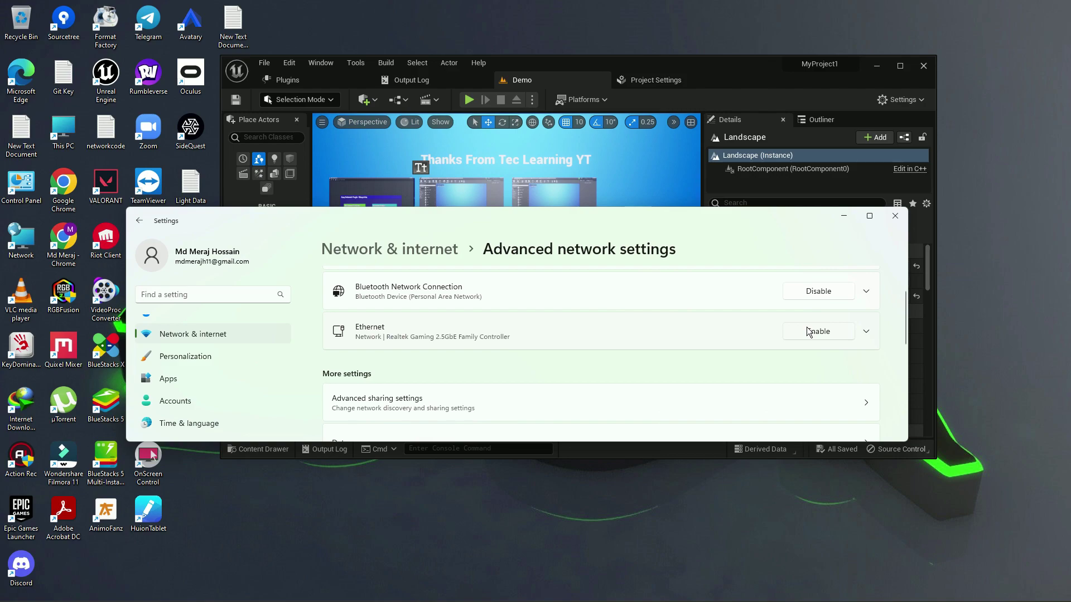
left_click(407, 590)
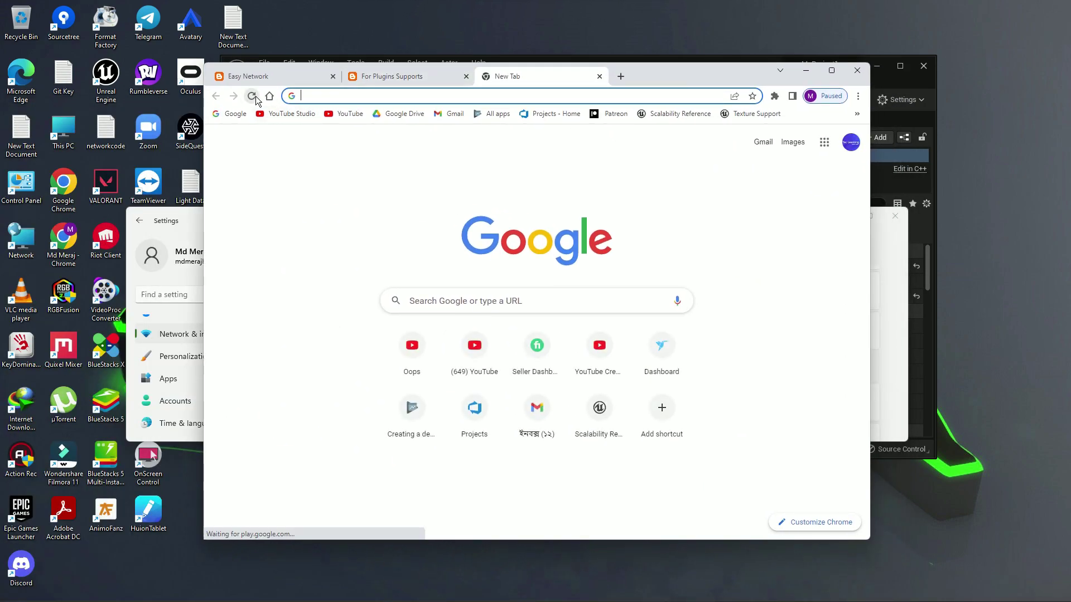
Step: Reload the Chrome new tab twice to check connectivity, then close that browser window
left_click(251, 95)
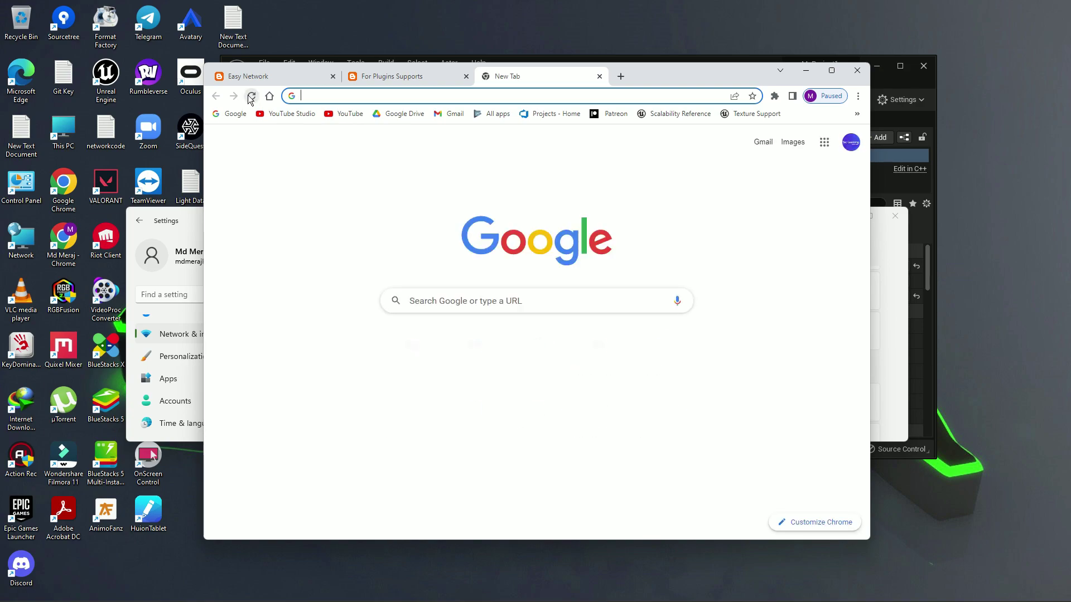
left_click(251, 96)
left_click(390, 75)
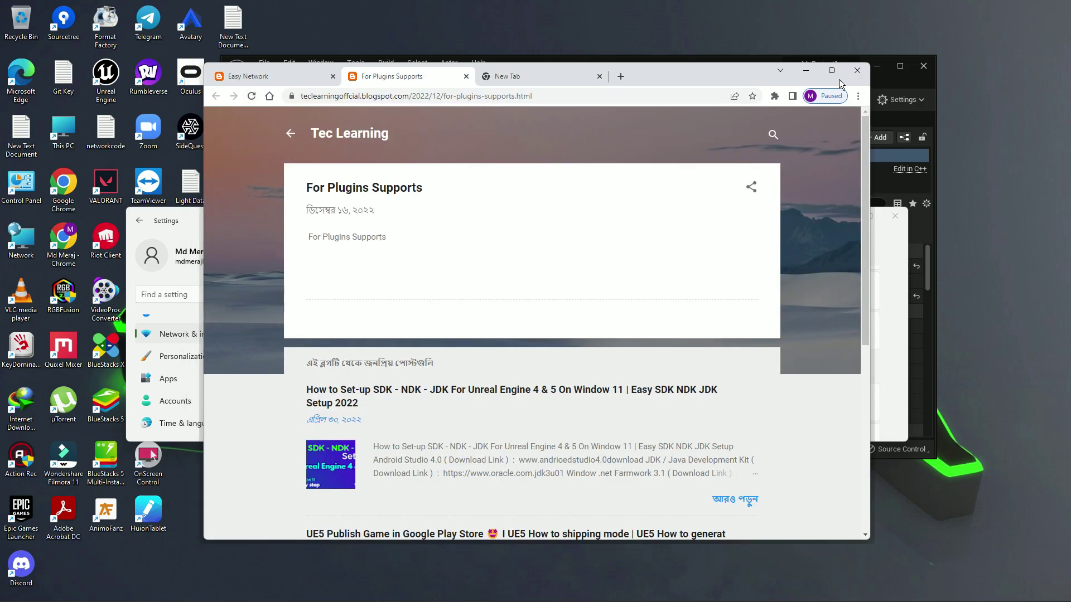
left_click(805, 70)
Step: Launch Chrome with the second desktop profile and load YouTube in a new tab
left_click(77, 238)
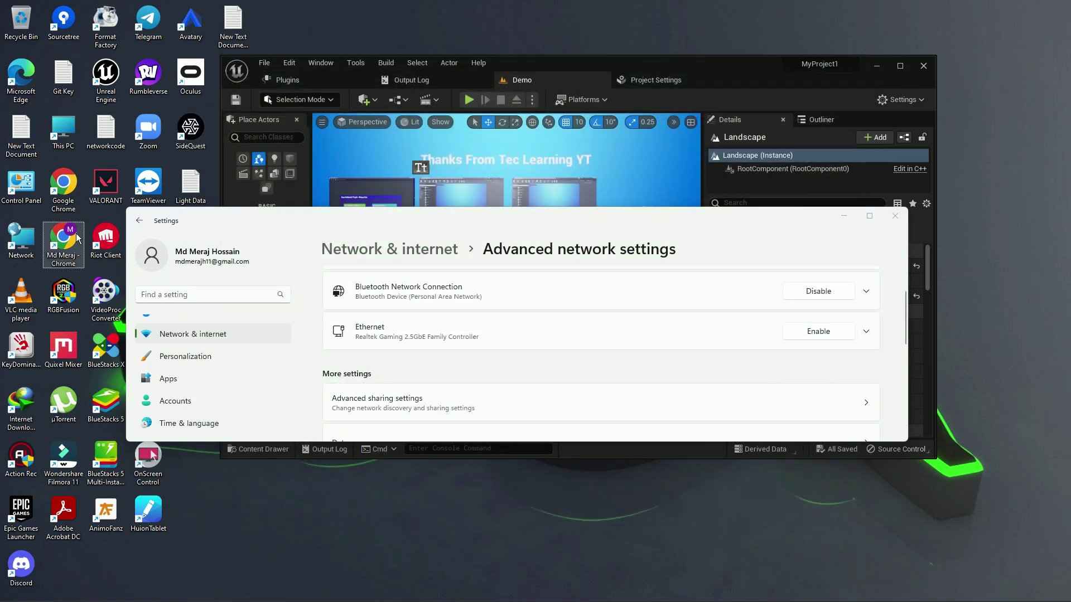
mouse_move(958, 594)
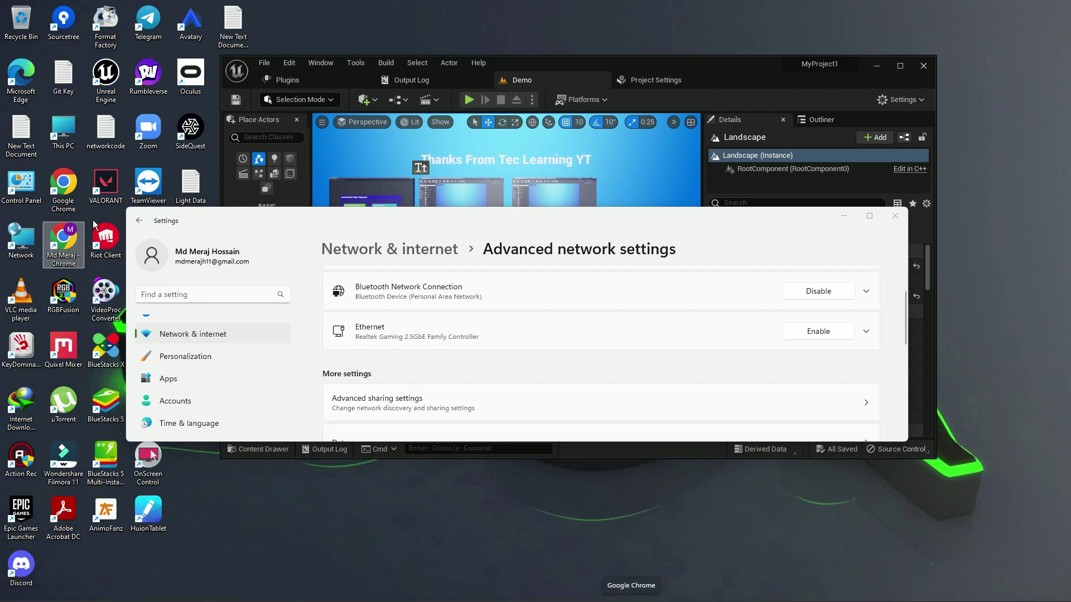
double_click(64, 240)
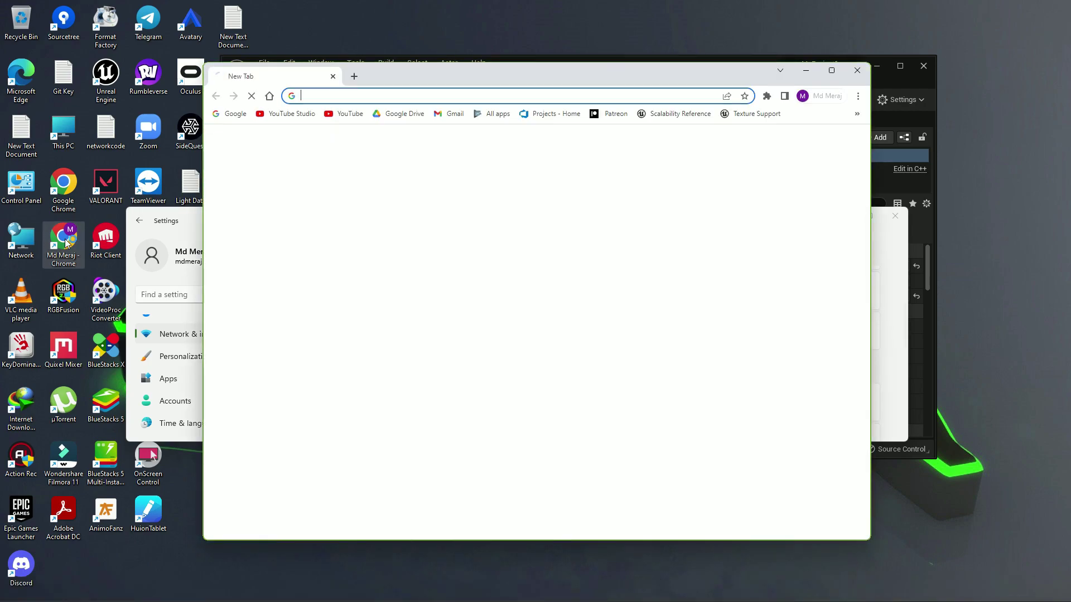
left_click(354, 75)
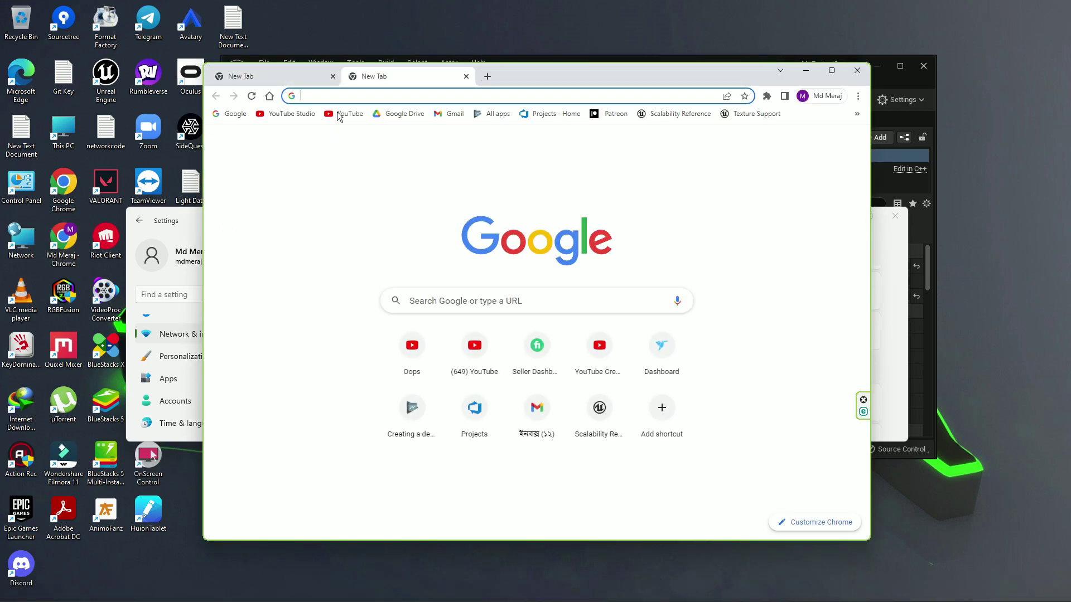
left_click(341, 114)
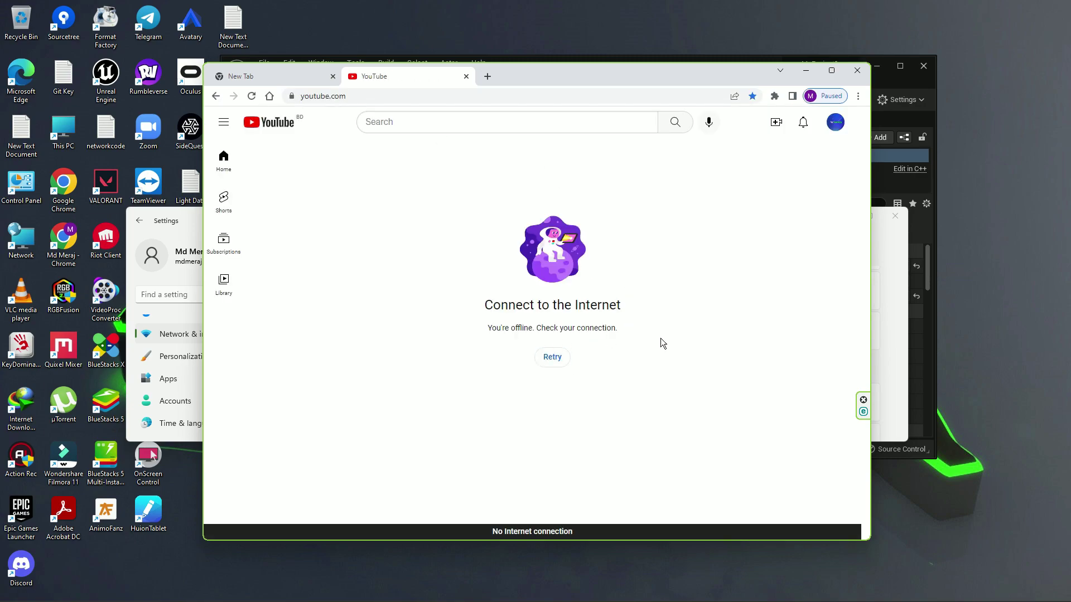
Step: Confirm YouTube shows its offline page, close all Chrome windows, and minimize network settings
left_click(262, 75)
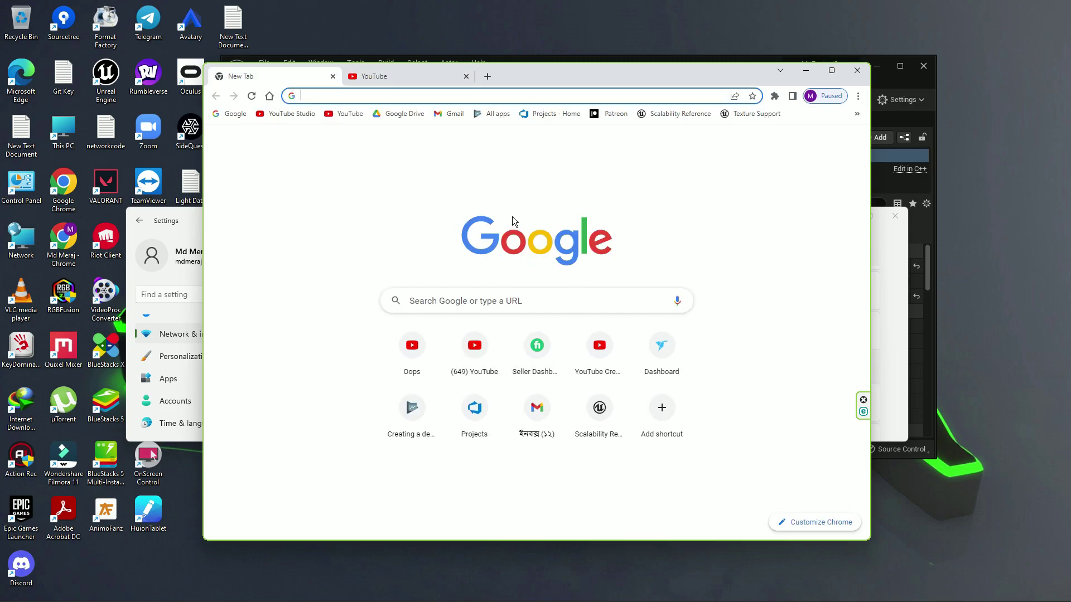
left_click(400, 83)
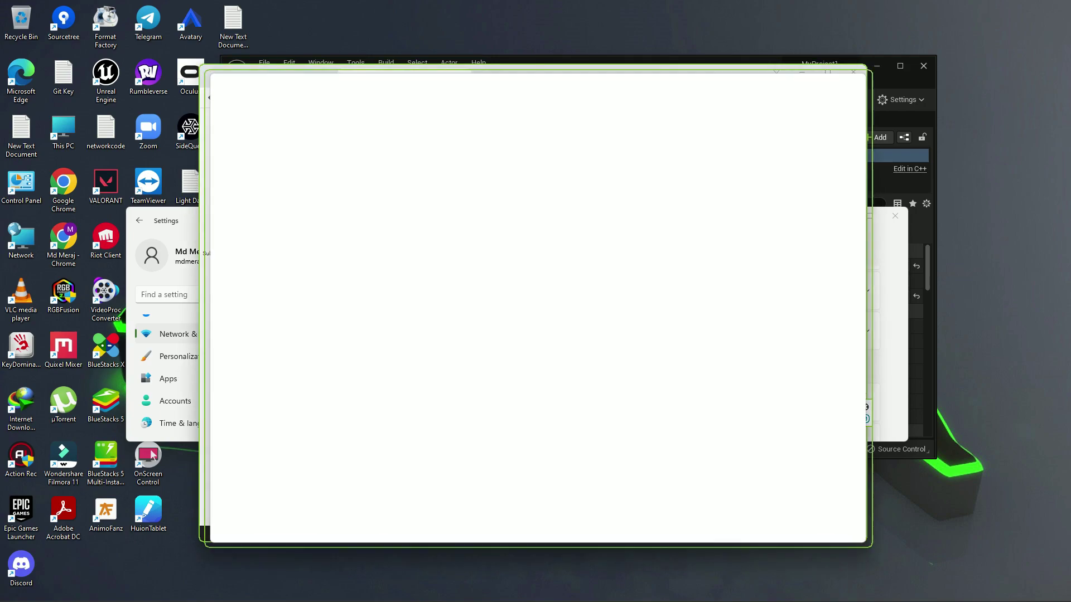
left_click_drag(522, 71, 507, 145)
left_click(816, 145)
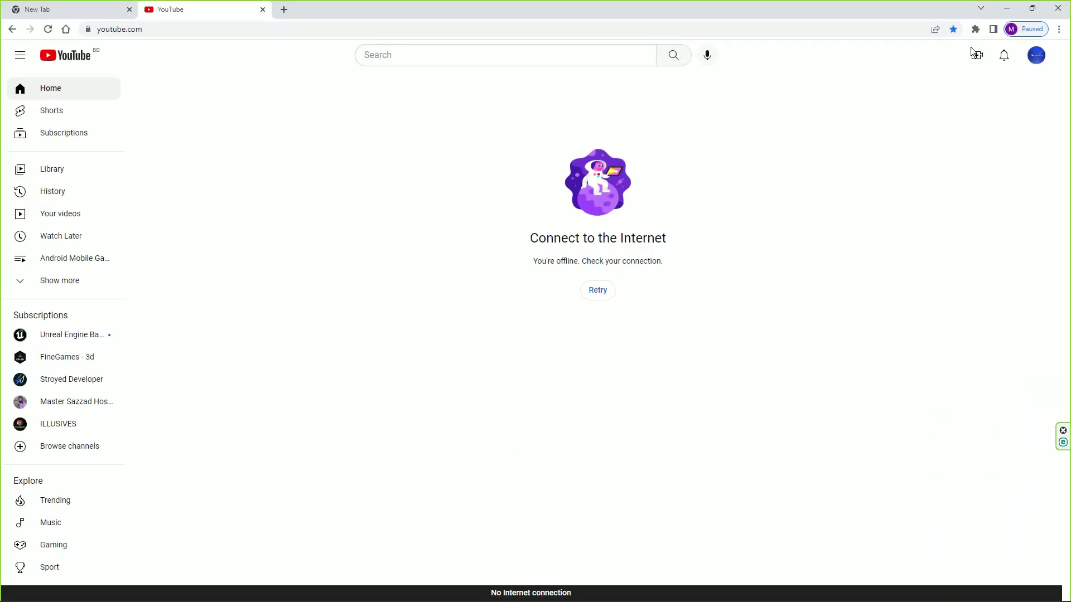
left_click(1058, 7)
left_click_drag(738, 78, 581, 205)
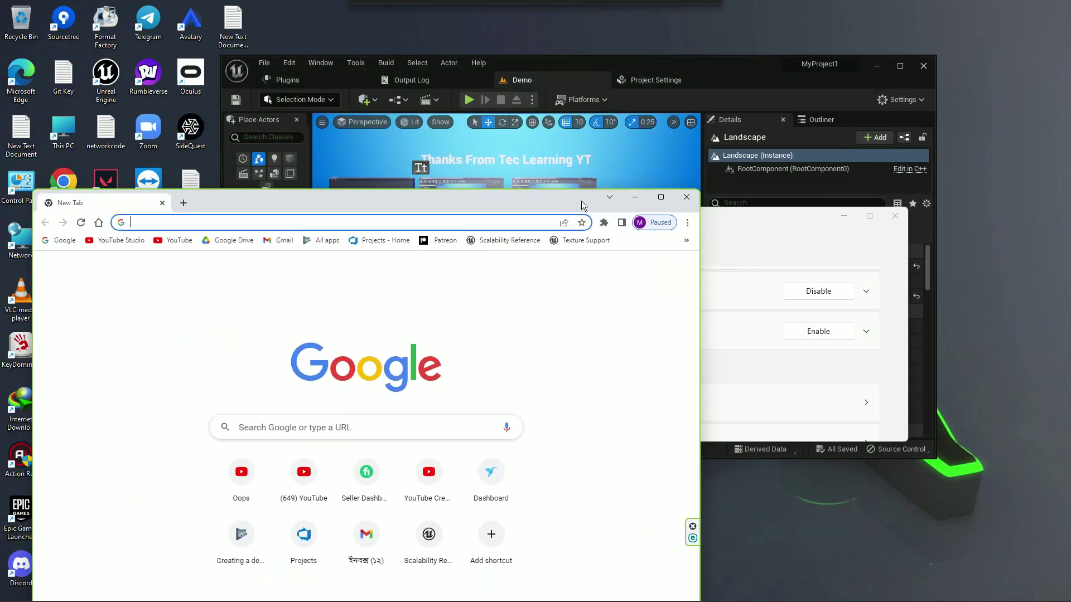
left_click(686, 196)
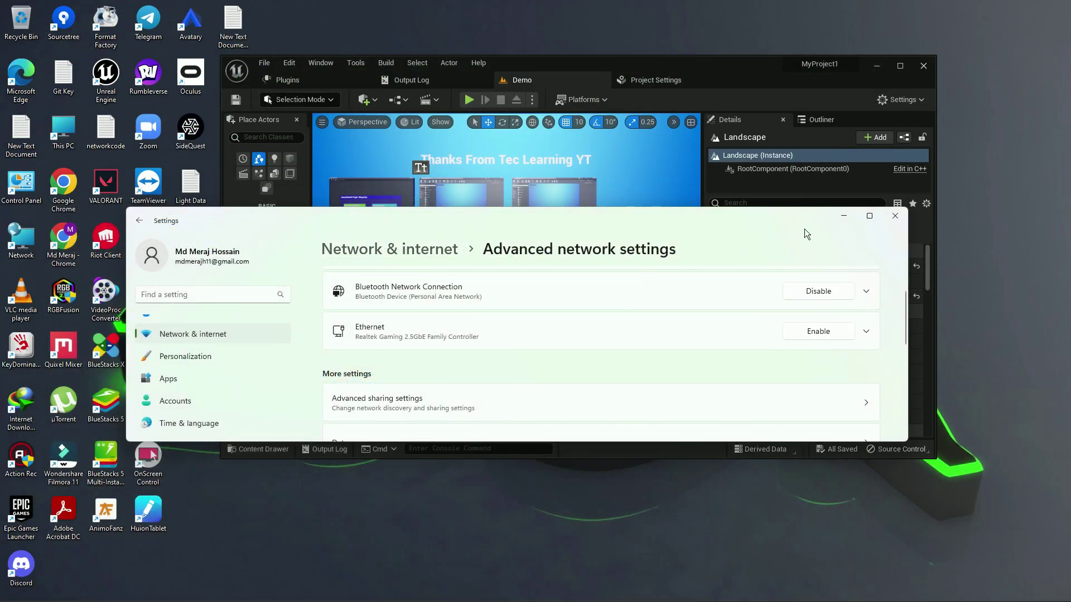
left_click(853, 219)
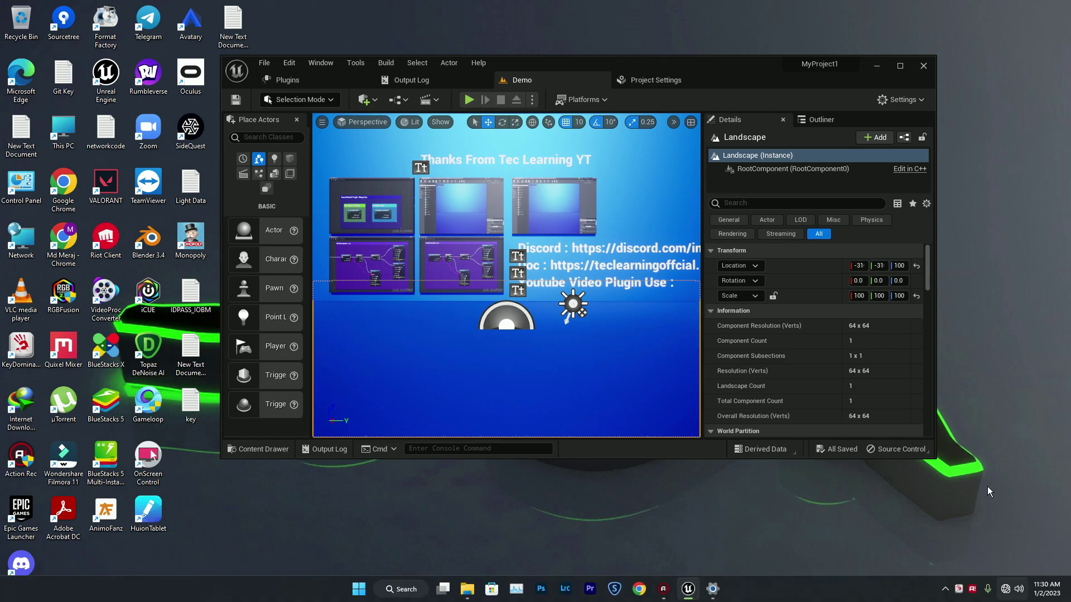
double_click(843, 70)
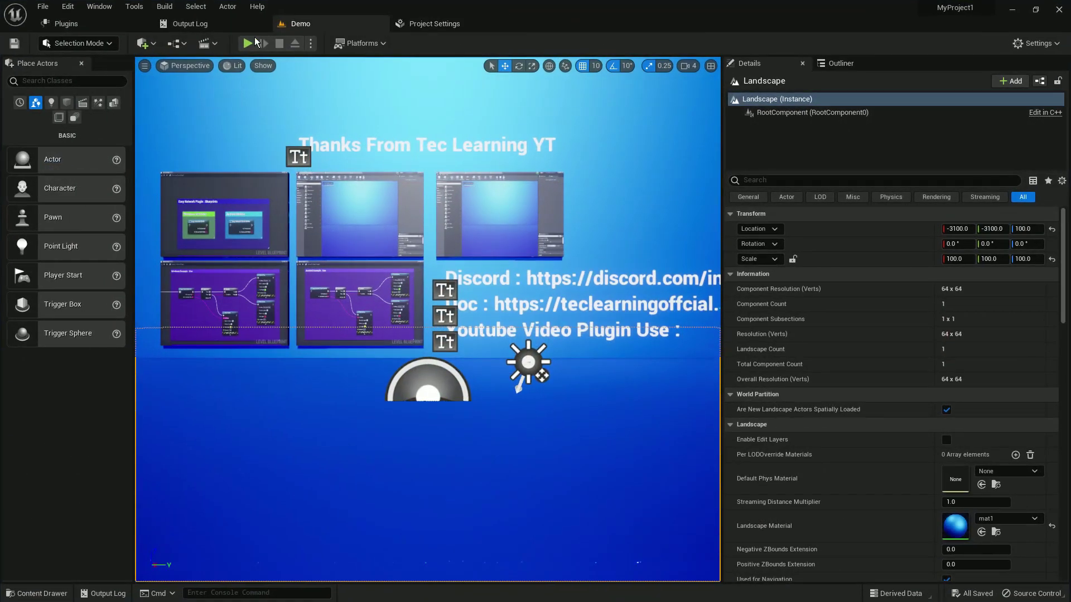
left_click(248, 43)
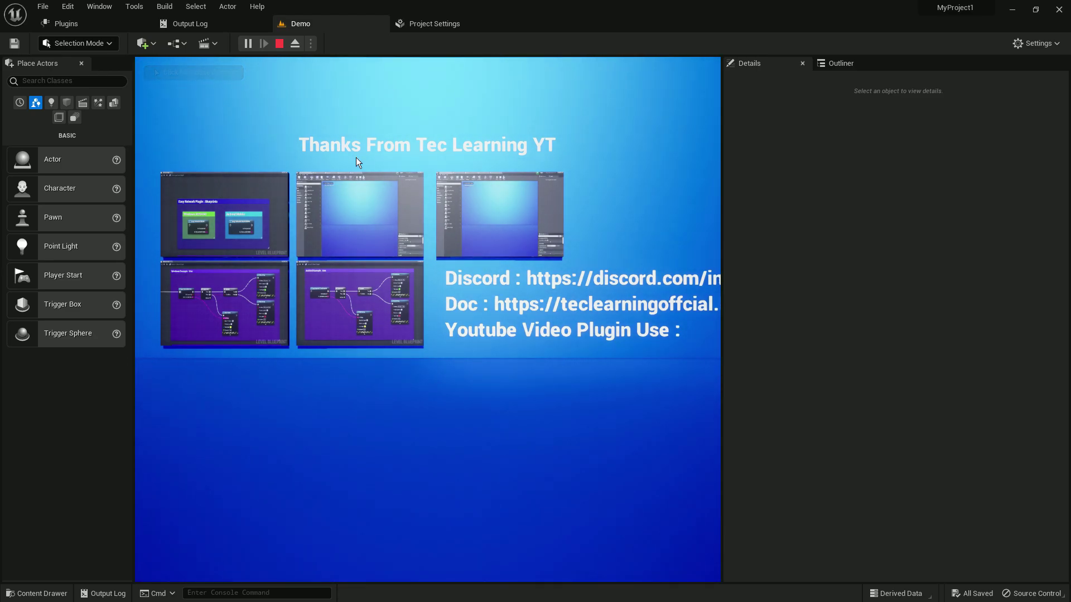
key("Escape")
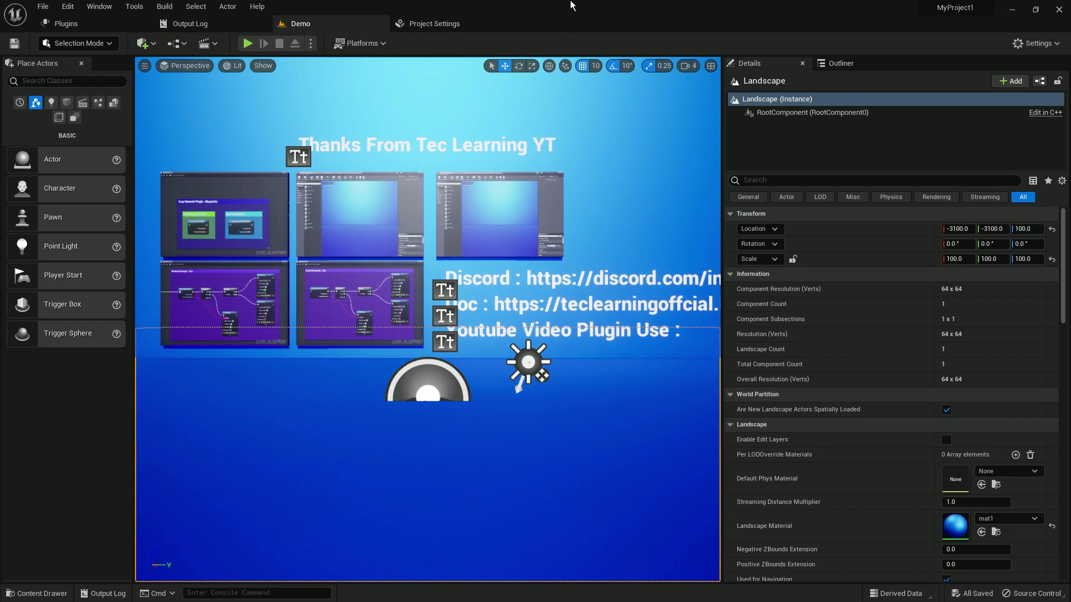
double_click(619, 5)
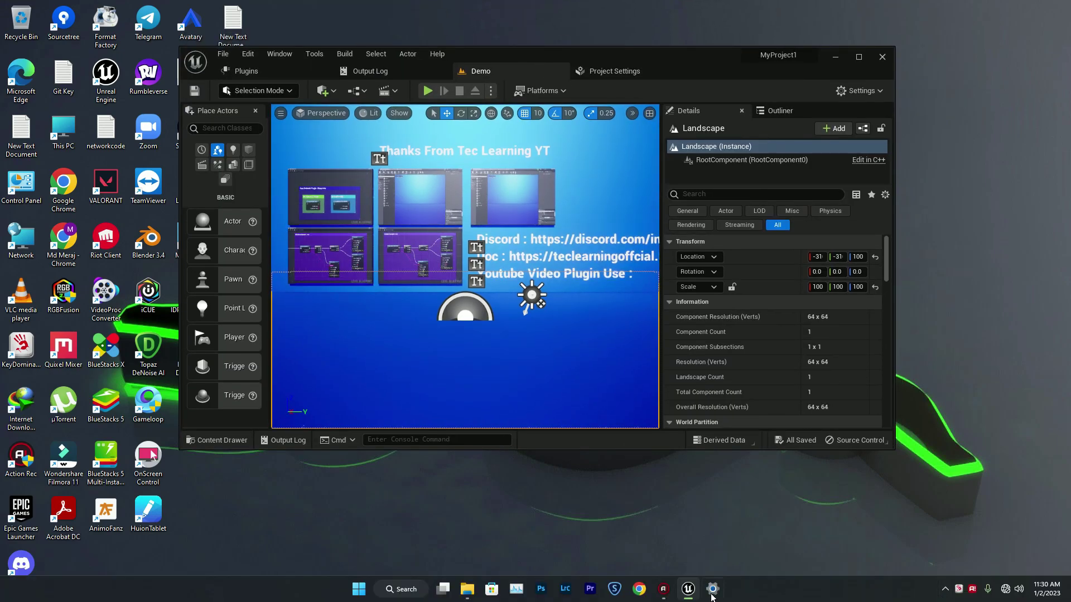
Step: Re-enable the Ethernet adapter in network settings and minimize the window
key("alt+Tab")
scroll(740, 385, "down", 1)
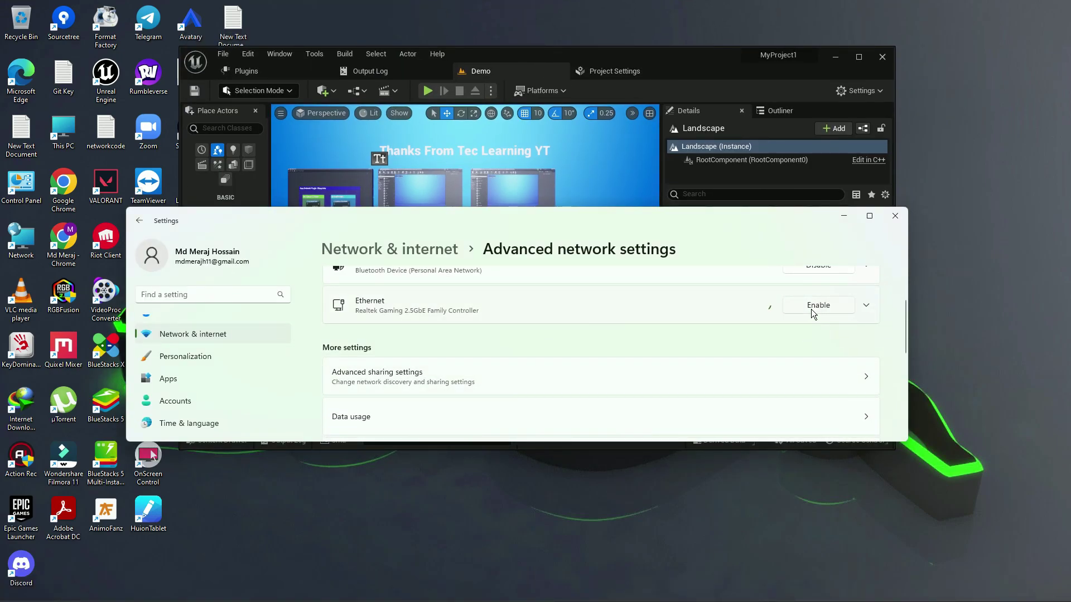
left_click(843, 216)
Step: Play the Demo level twice until it reports 'Connected to the internet'
left_click(428, 91)
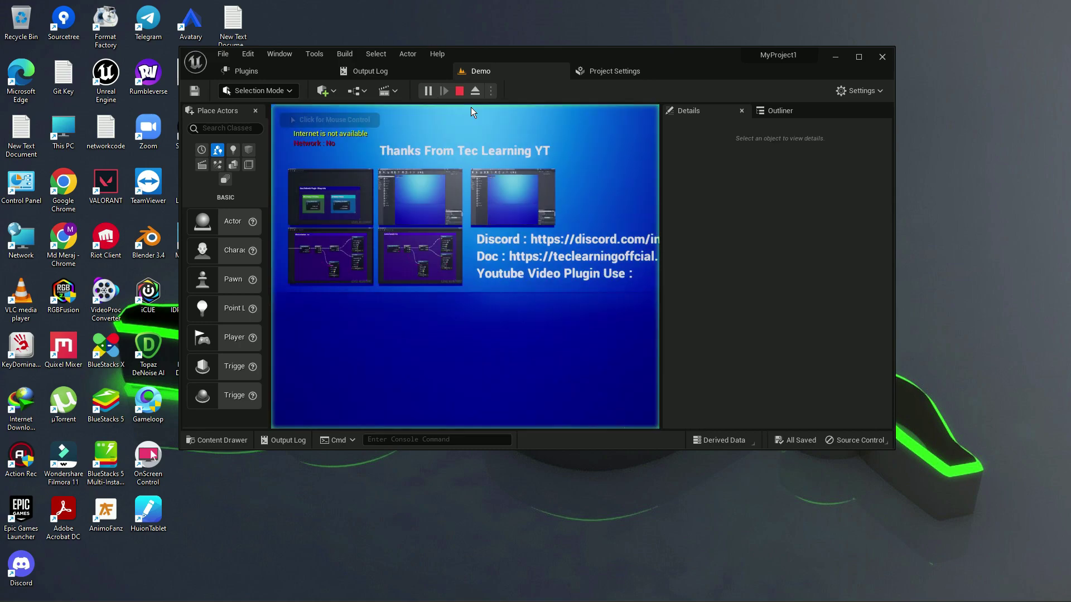
key("Escape")
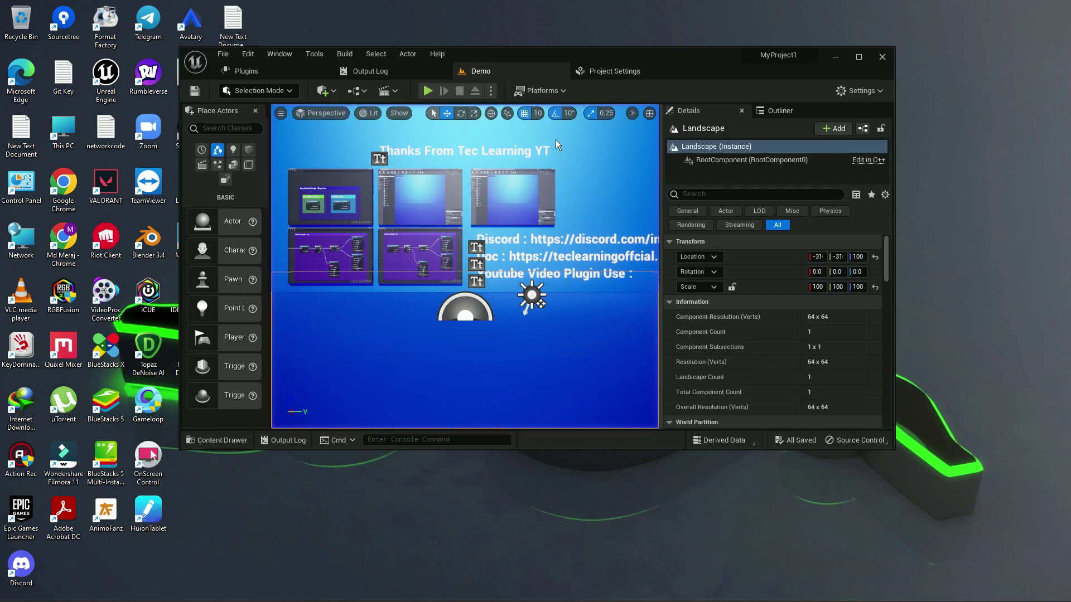
left_click(427, 91)
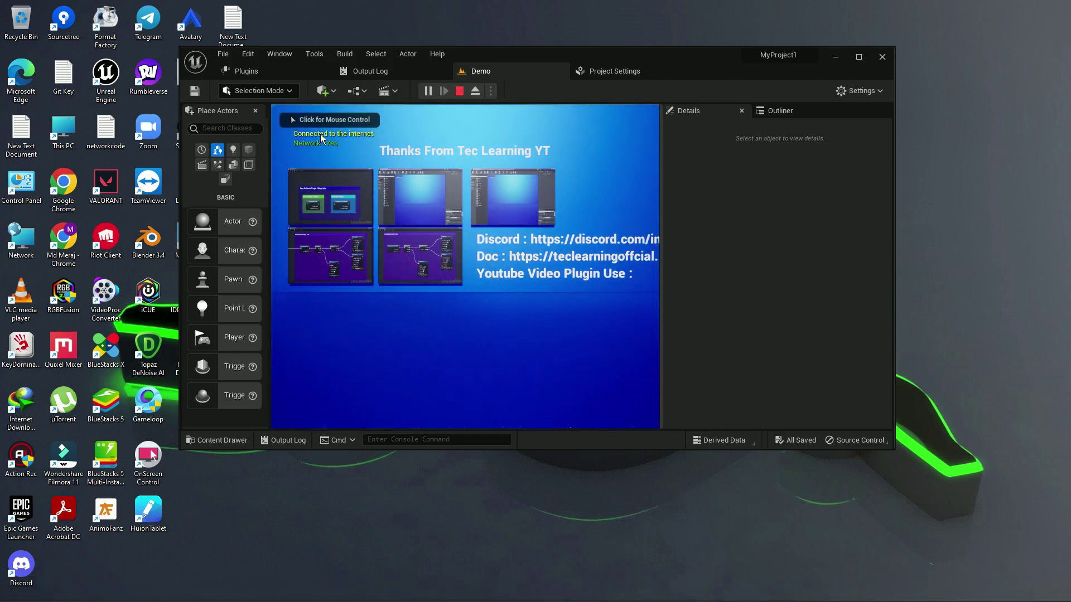
left_click(858, 58)
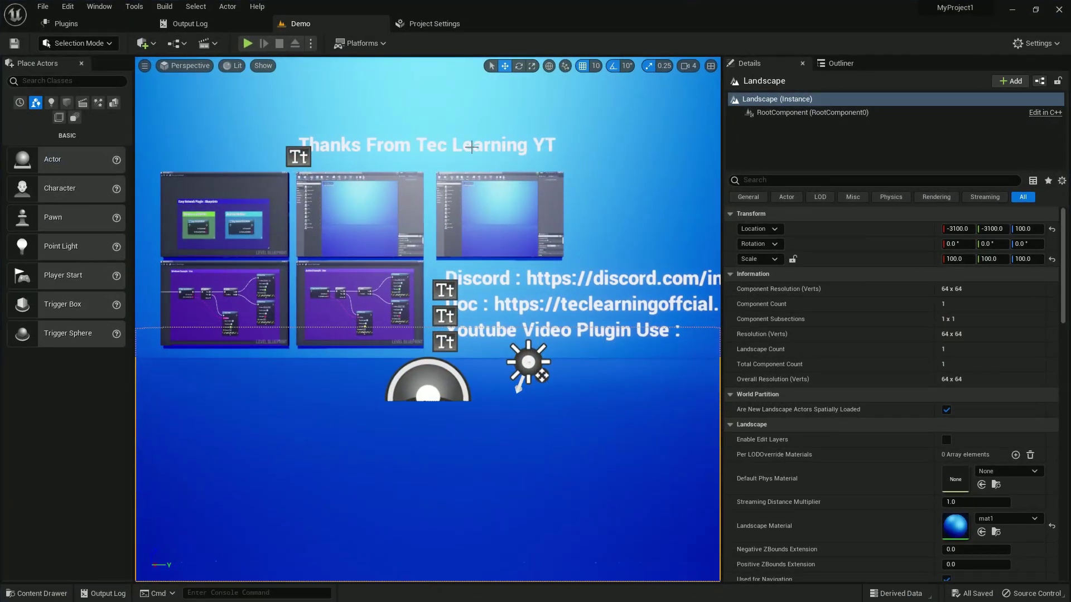
left_click(178, 44)
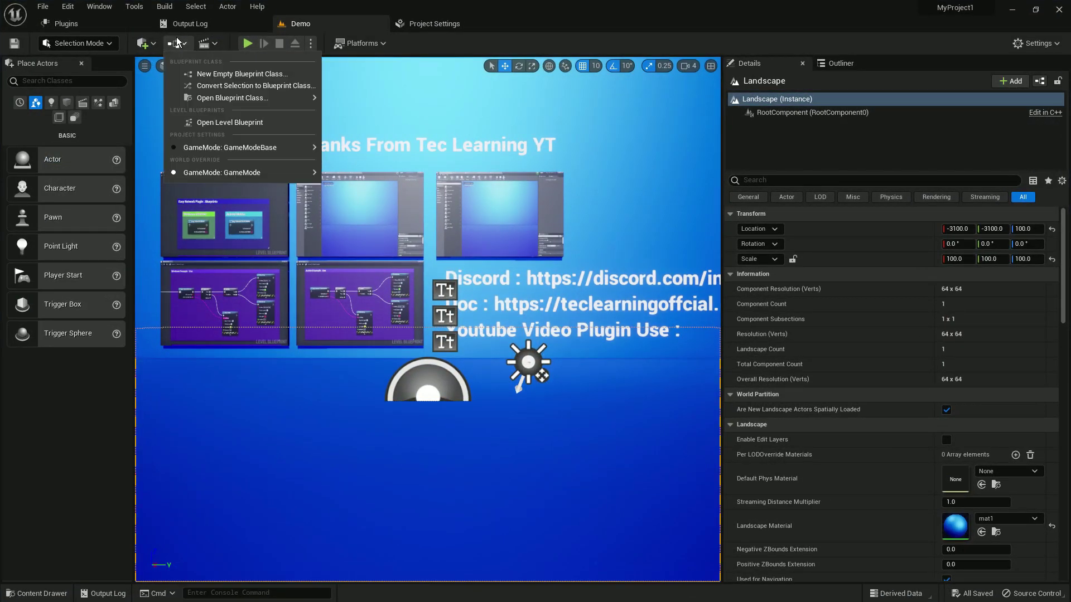
left_click(223, 119)
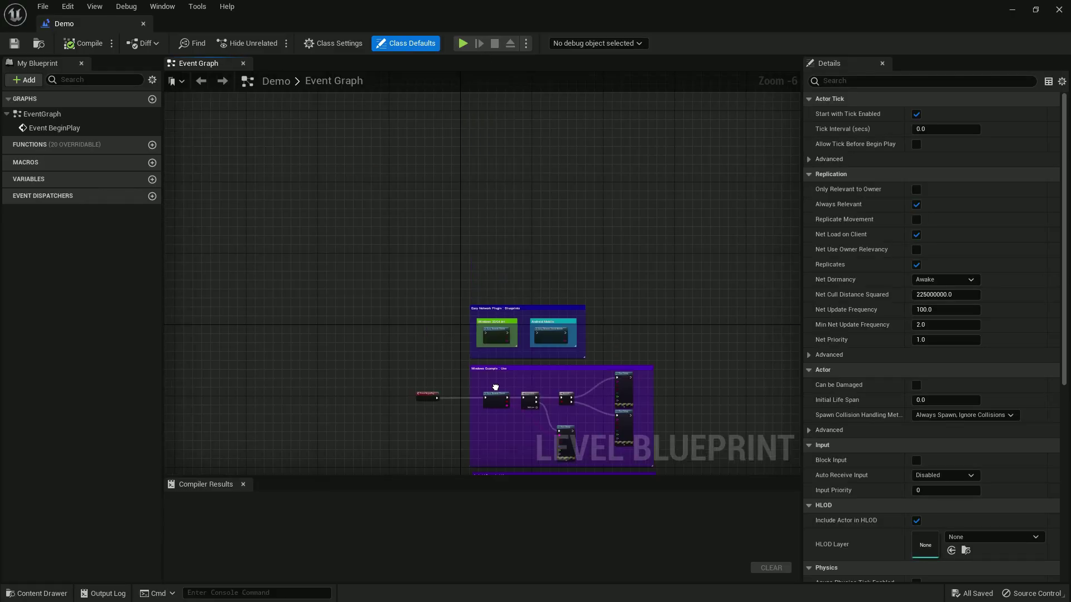
scroll(532, 329, "up", 6)
right_click_drag(532, 329, 331, 165)
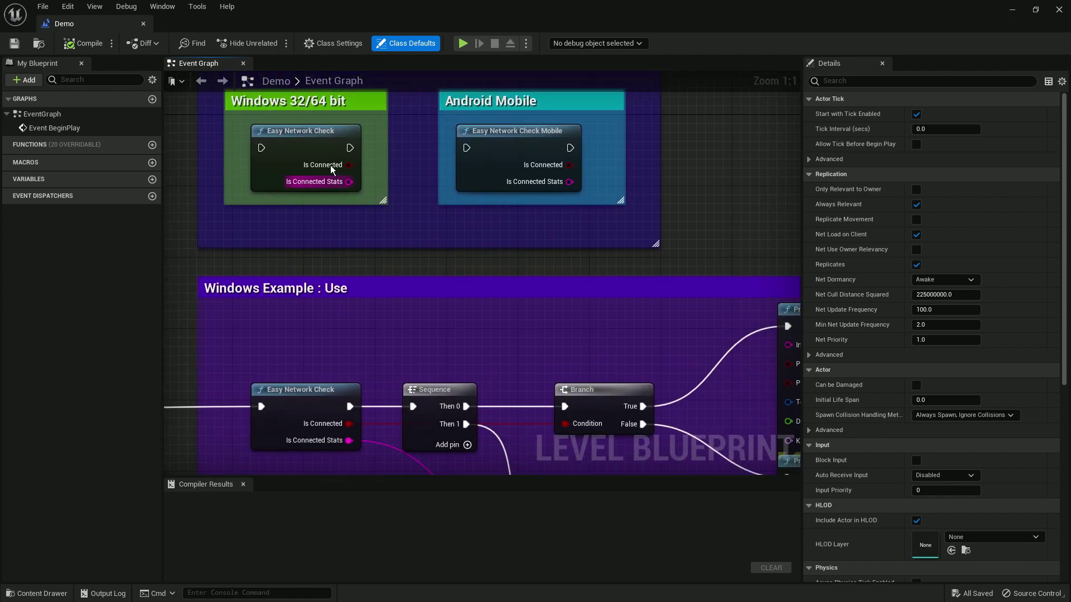
scroll(327, 163, "up", 6)
left_click(337, 223)
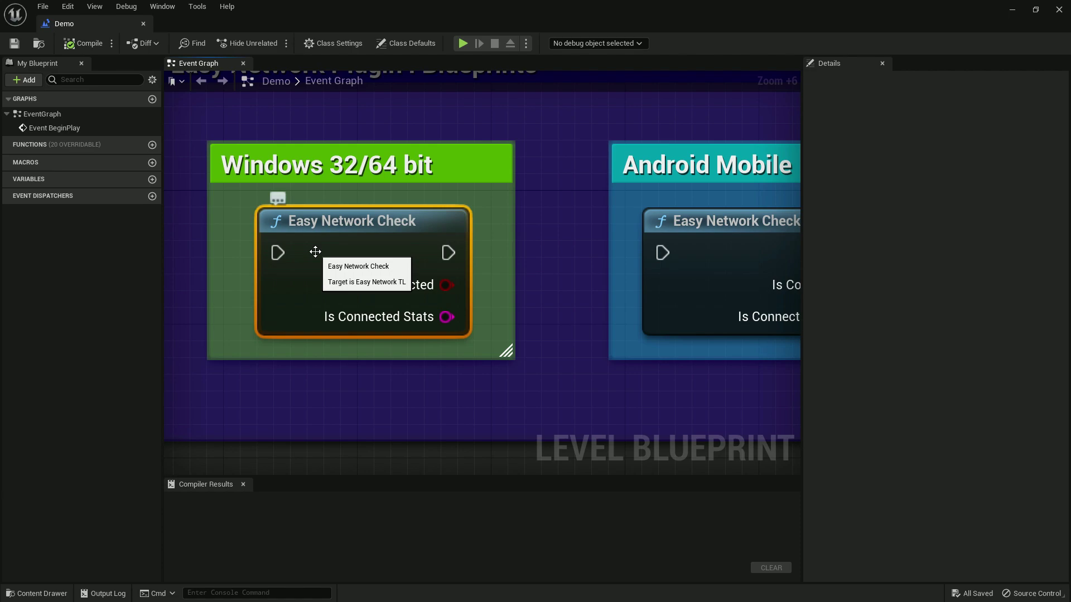
right_click_drag(495, 195, 396, 246)
left_click(624, 273)
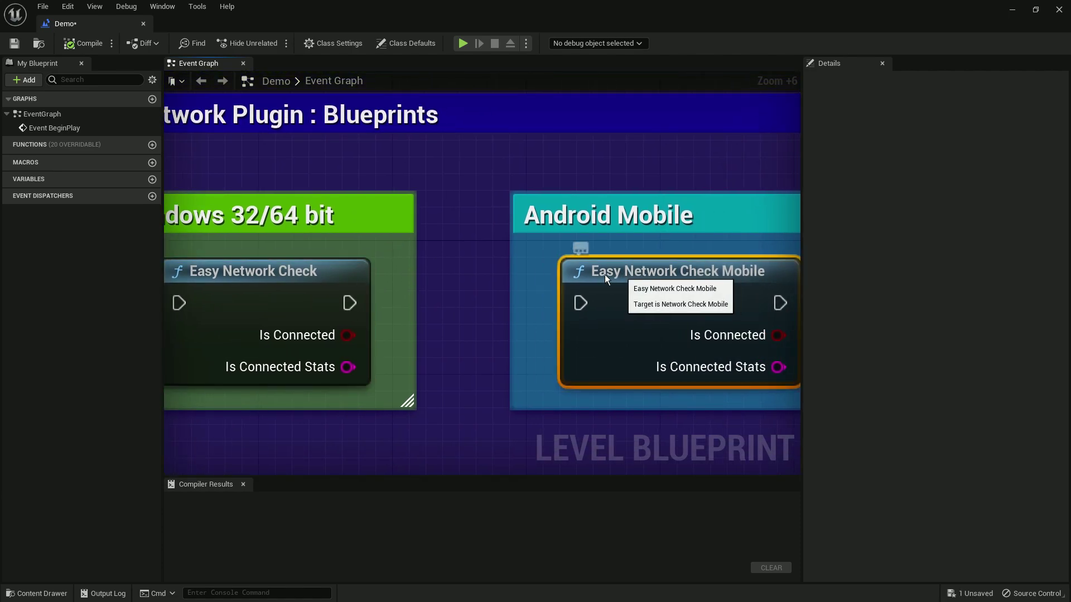
right_click_drag(706, 261, 407, 188)
scroll(462, 284, "down", 3)
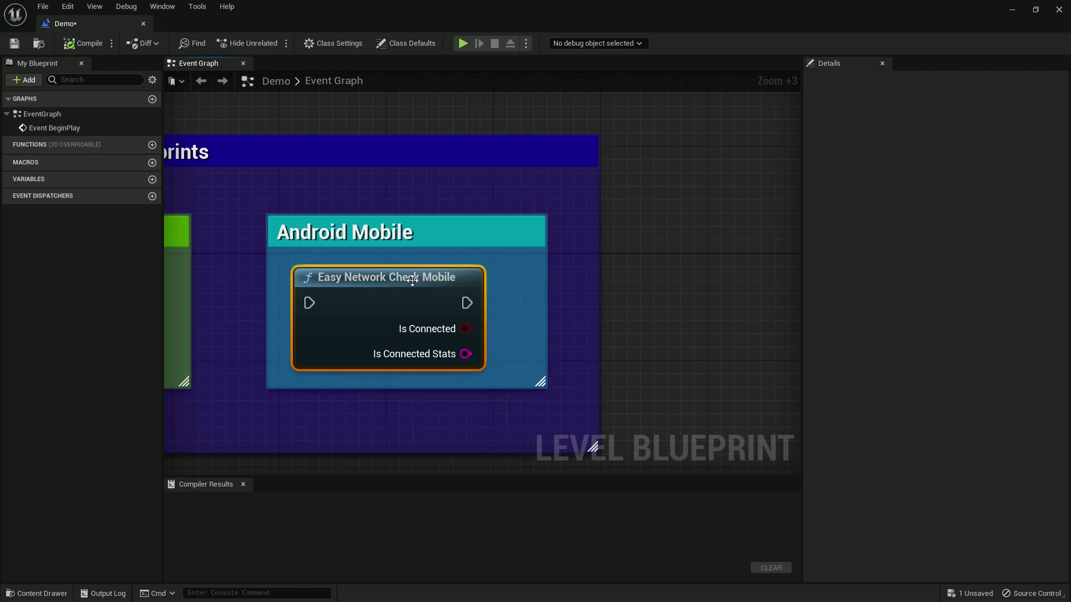
right_click_drag(425, 191, 544, 255)
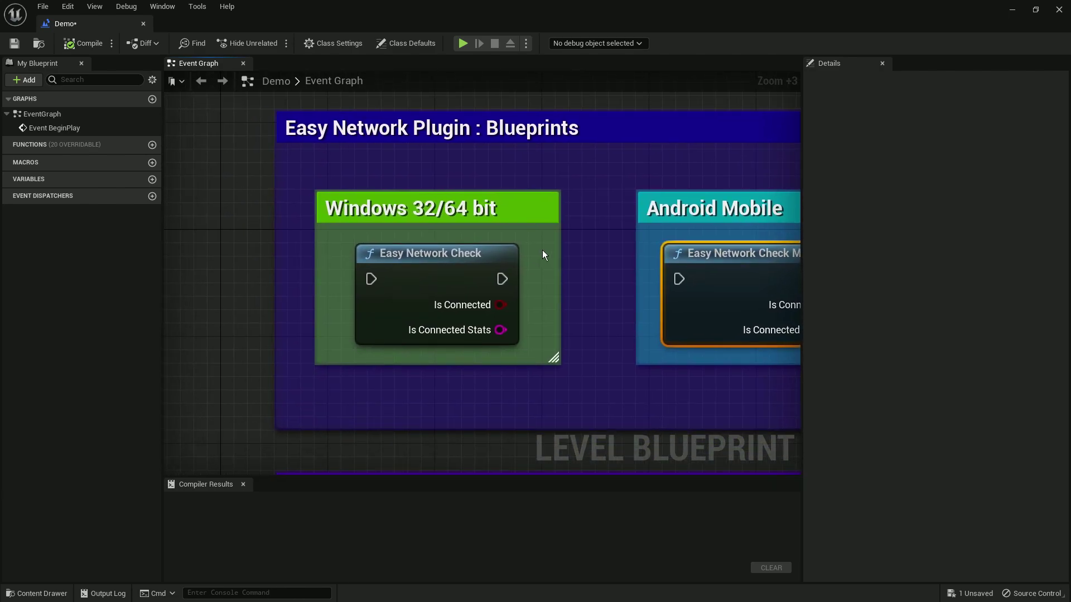
right_click_drag(576, 224, 352, 169)
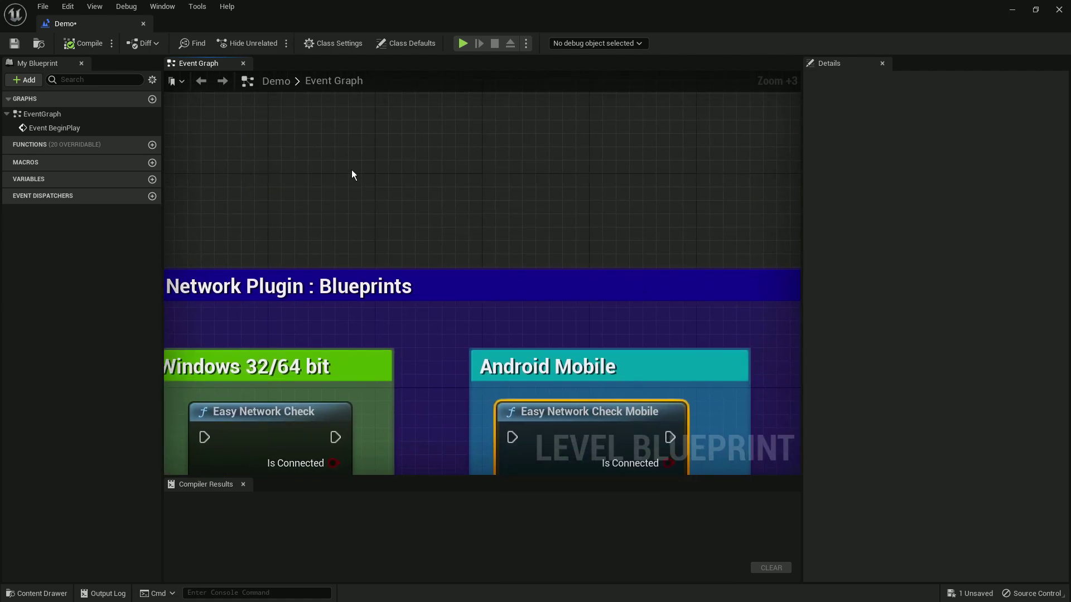
Step: Search the blueprint actions for 'easy' to find Easy Network Check, then dismiss the list
right_click(352, 171)
type("easy")
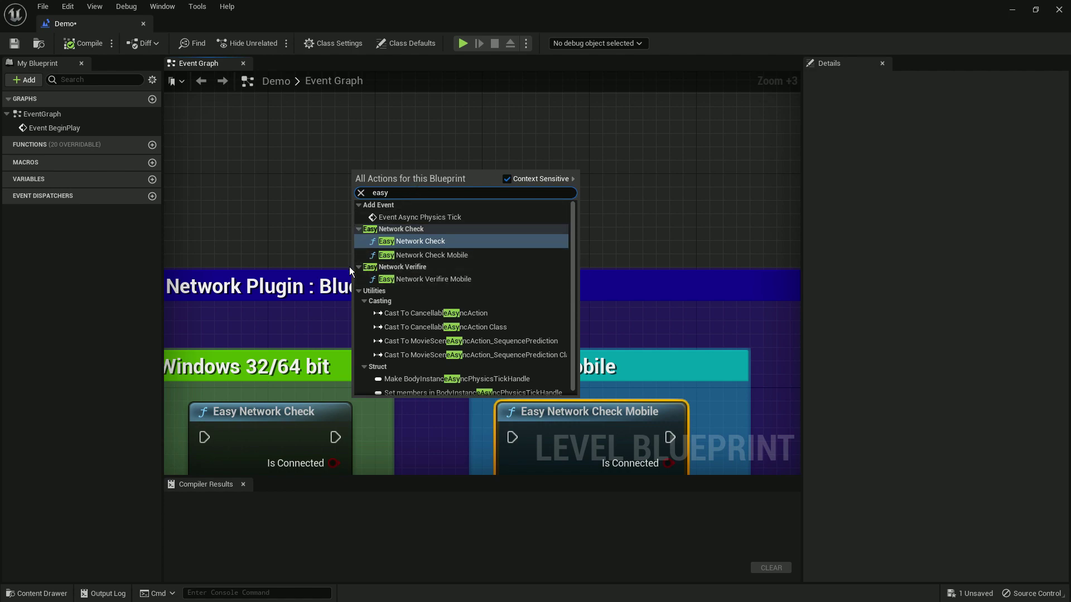
left_click(407, 263)
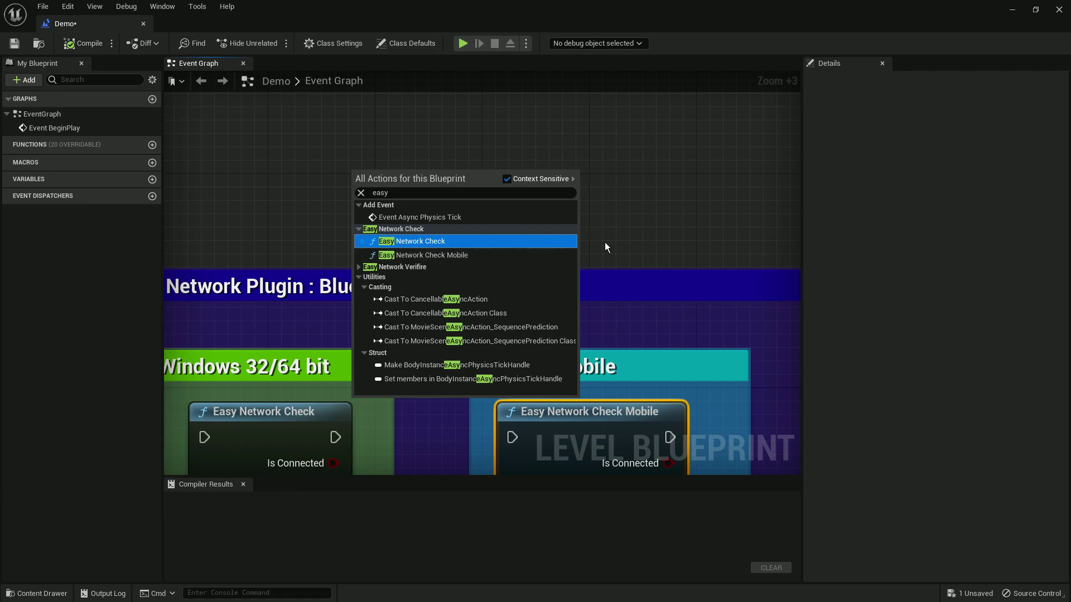
right_click_drag(605, 242, 602, 228)
scroll(602, 227, "down", 6)
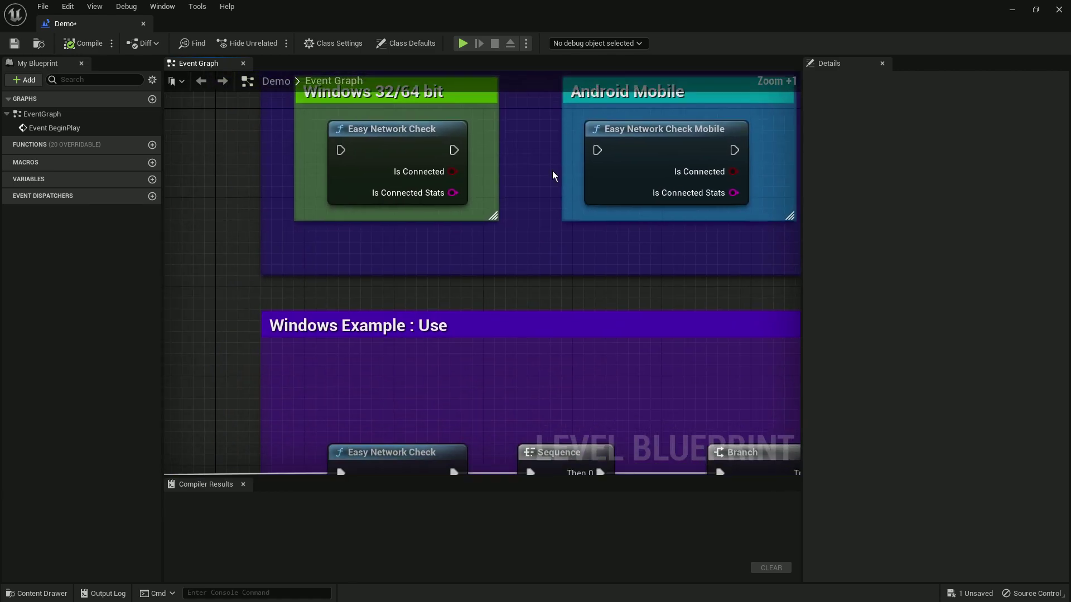
right_click_drag(621, 382, 479, 336)
scroll(356, 228, "up", 5)
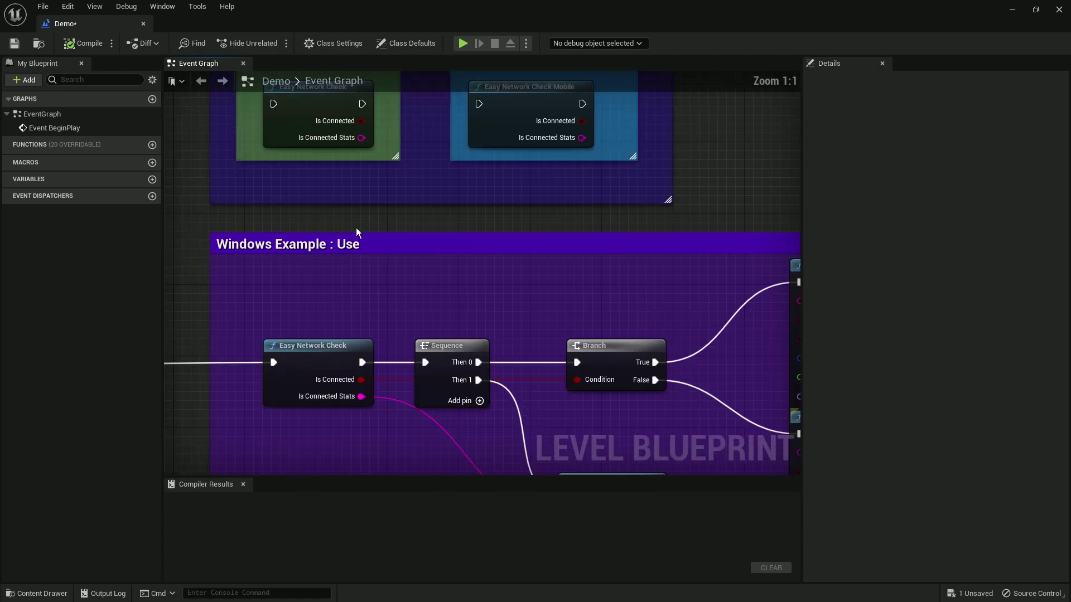
right_click_drag(484, 127, 472, 147)
Step: Add an Easy Network Check node and pull wires from its exec and Is Connected pins
right_click(472, 148)
type("eas7")
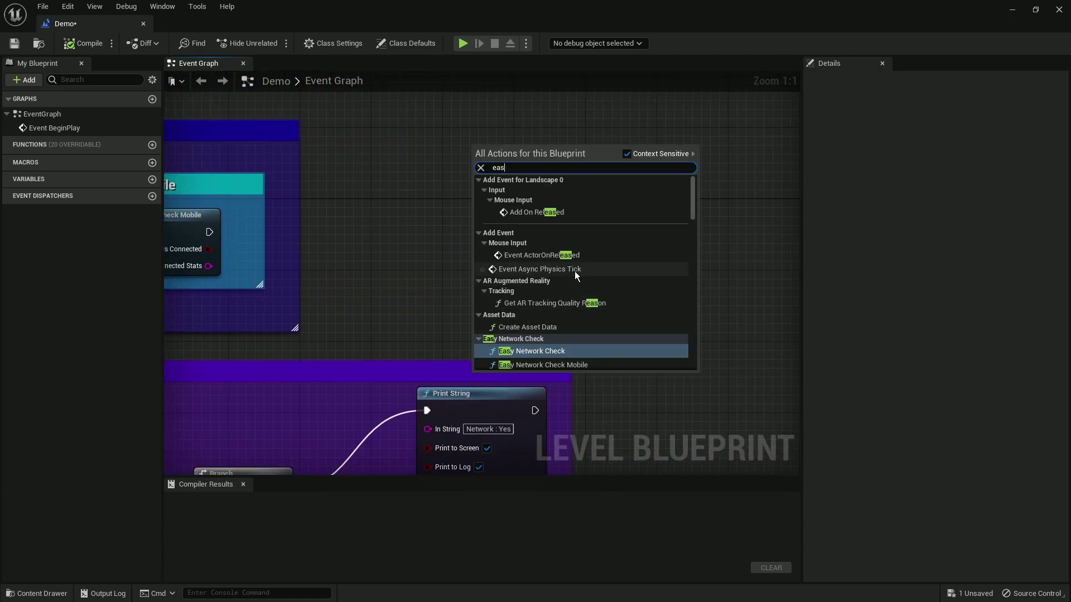
left_click(545, 349)
left_click_drag(502, 161, 386, 223)
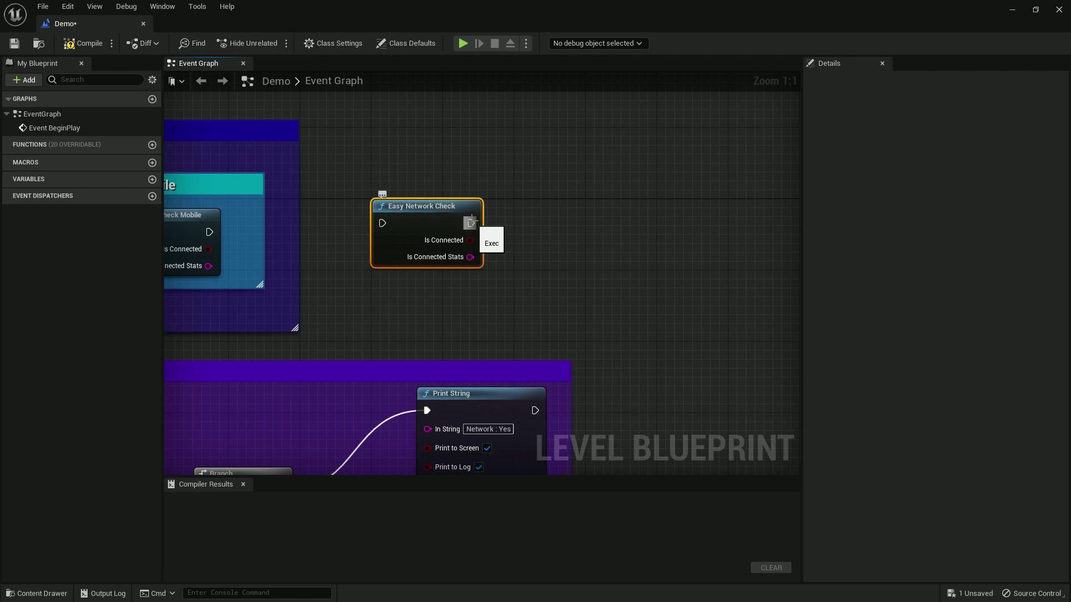
left_click_drag(471, 223, 514, 169)
left_click_drag(470, 240, 536, 273)
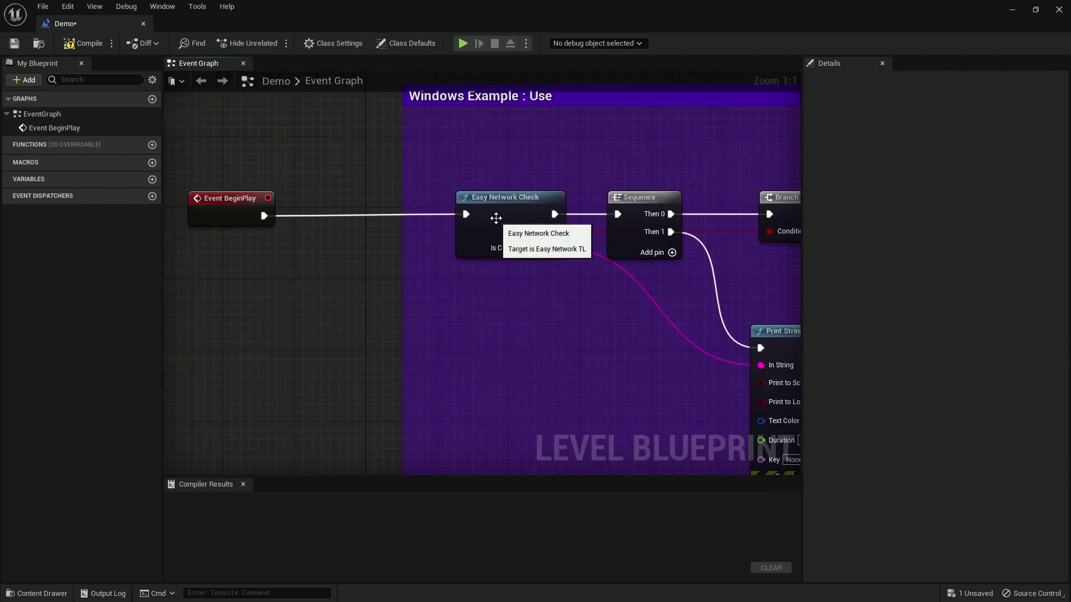
Step: Inspect the Windows Example's Event BeginPlay and Easy Network Check nodes
left_click(497, 219)
mouse_move(486, 142)
right_mouse_down()
mouse_move(453, 169)
mouse_move(493, 128)
right_mouse_up()
left_click(270, 198)
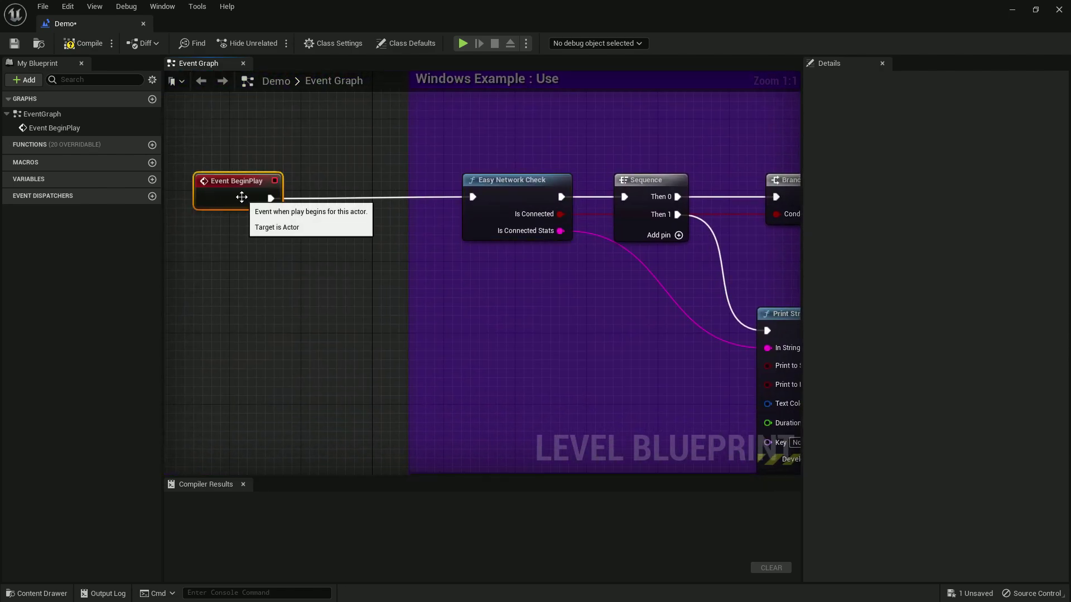
right_click_drag(270, 198, 182, 204)
left_click(403, 215)
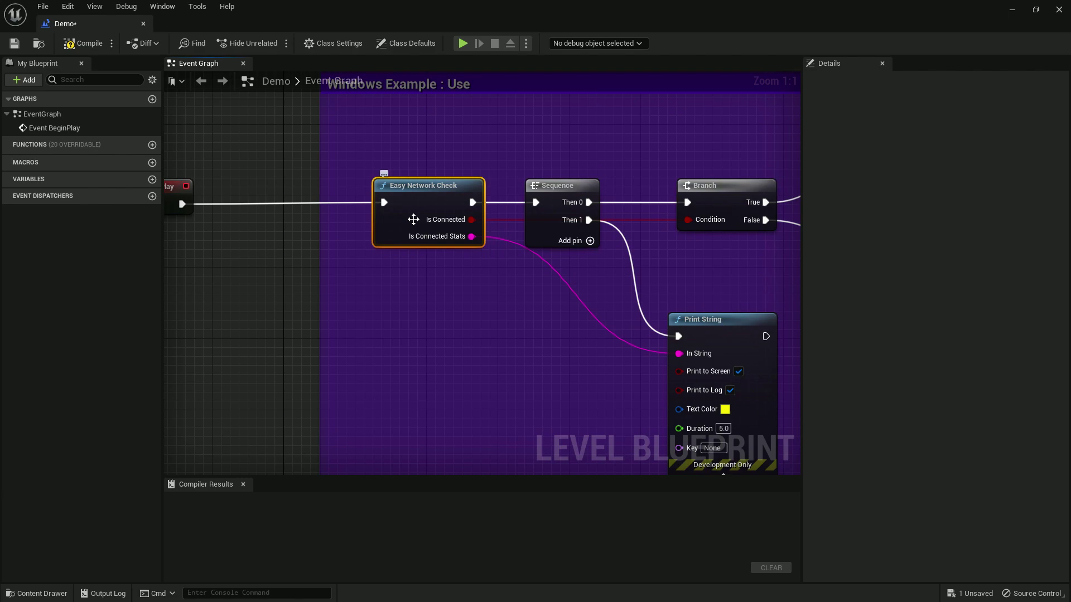
right_click_drag(430, 235, 325, 250)
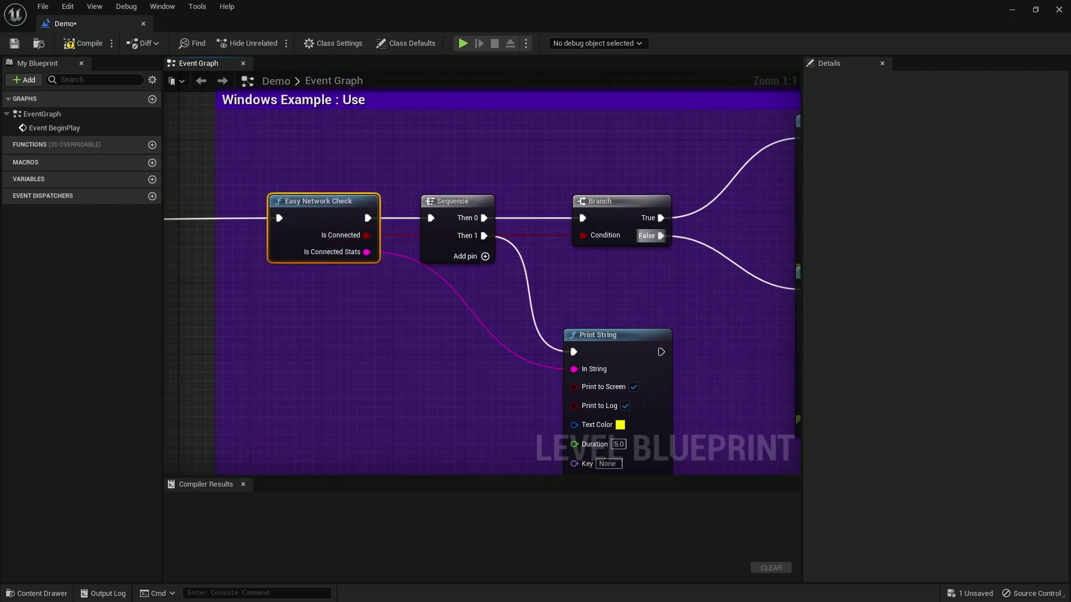
right_click_drag(585, 194, 285, 259)
Step: Move the red Network : No Print String node below the green Network : Yes node
left_click(585, 195)
right_click_drag(398, 285, 554, 239)
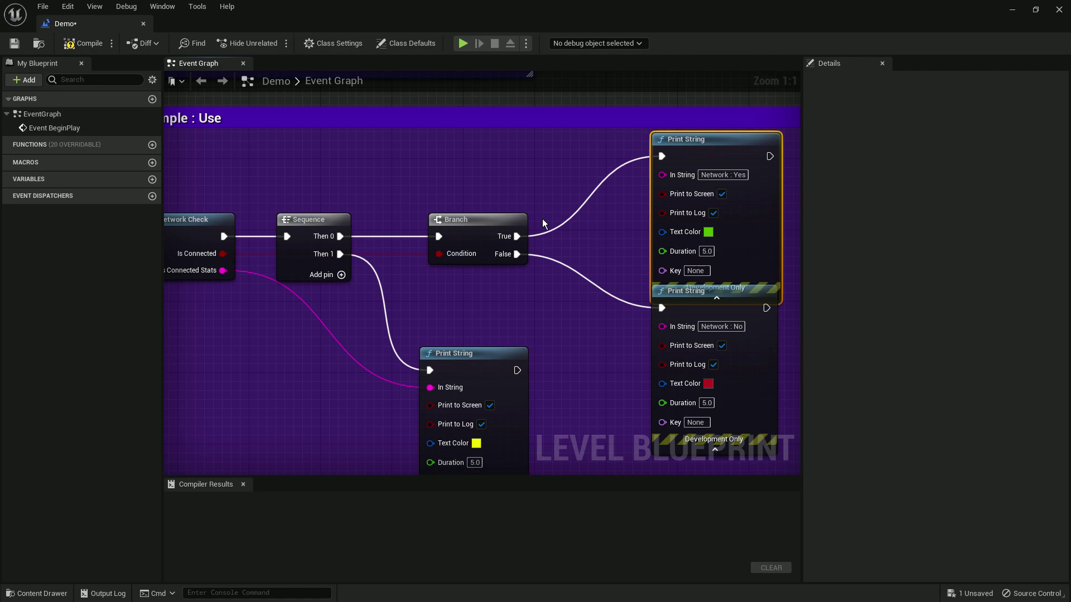
right_click_drag(542, 219, 386, 220)
left_click(510, 285)
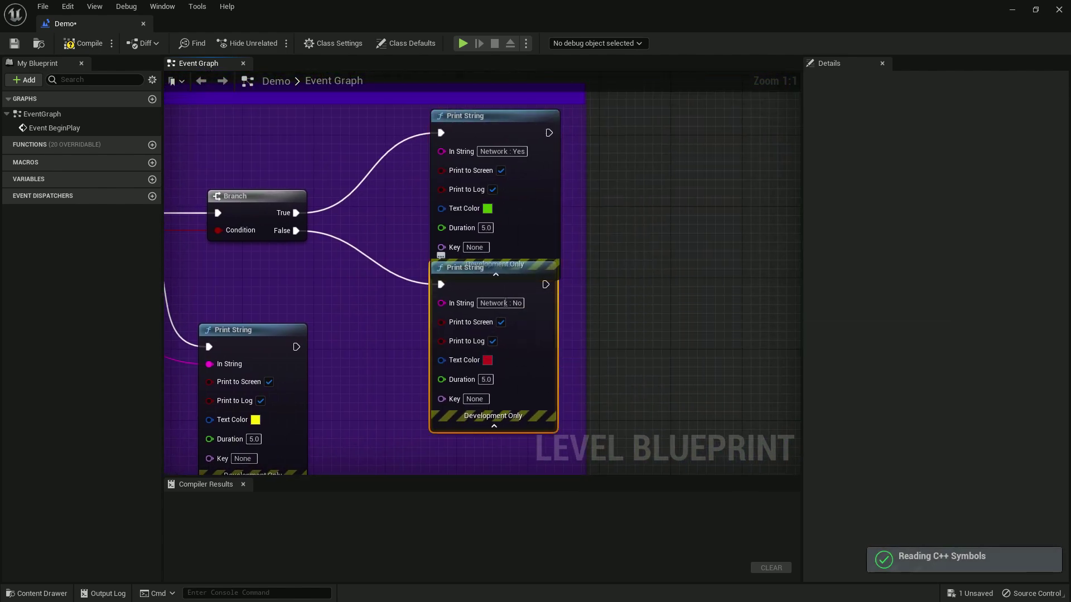
mouse_move(510, 285)
left_mouse_down()
mouse_move(485, 314)
mouse_move(502, 304)
left_mouse_up()
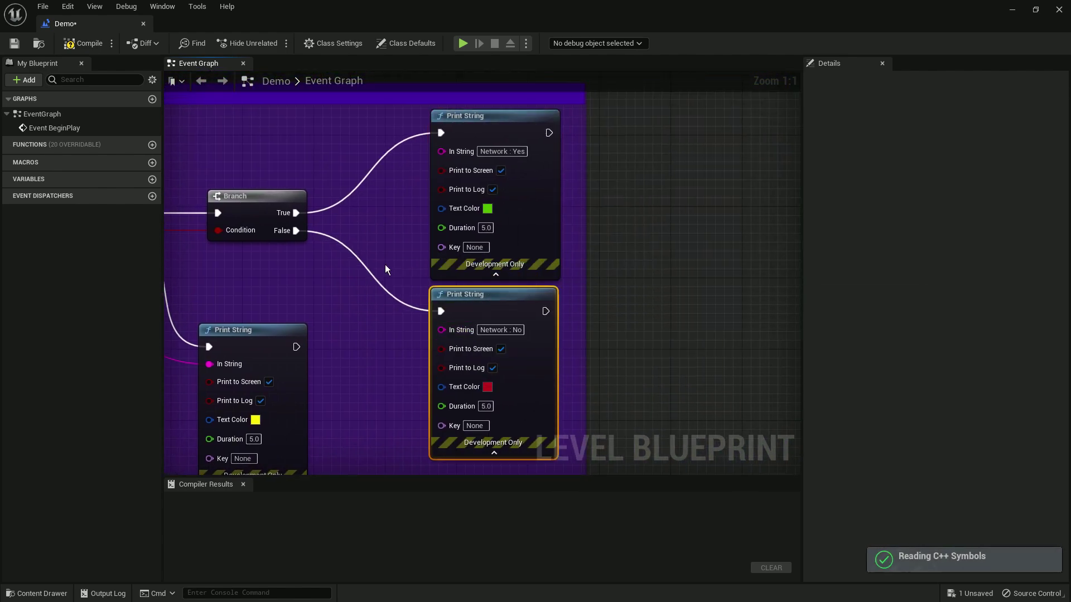
Step: Pan the Event Graph down to the Android Example section
right_click_drag(384, 264, 522, 220)
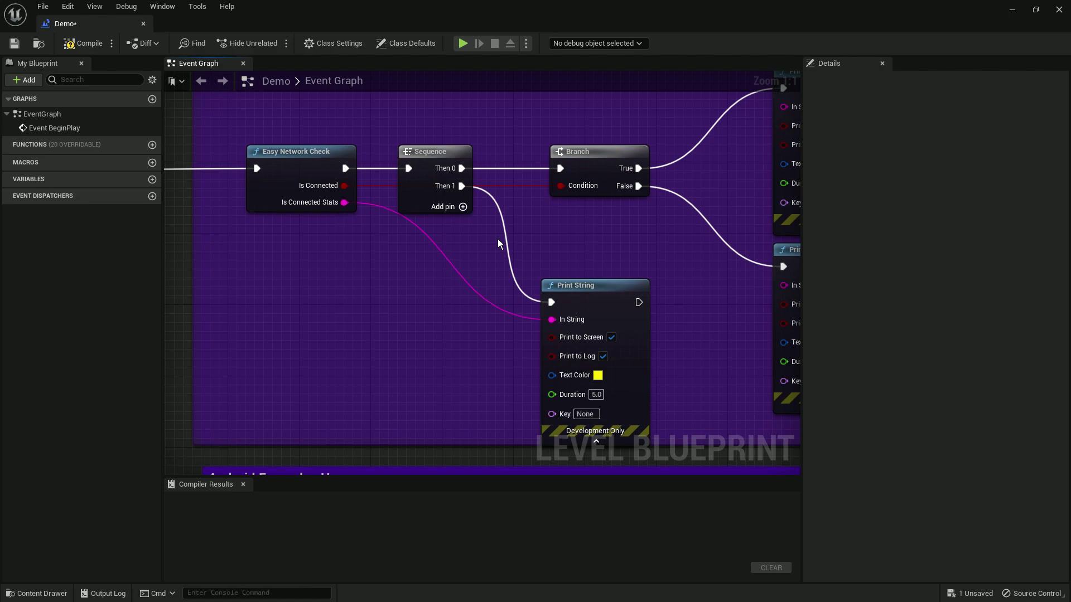
right_click_drag(497, 244, 427, 206)
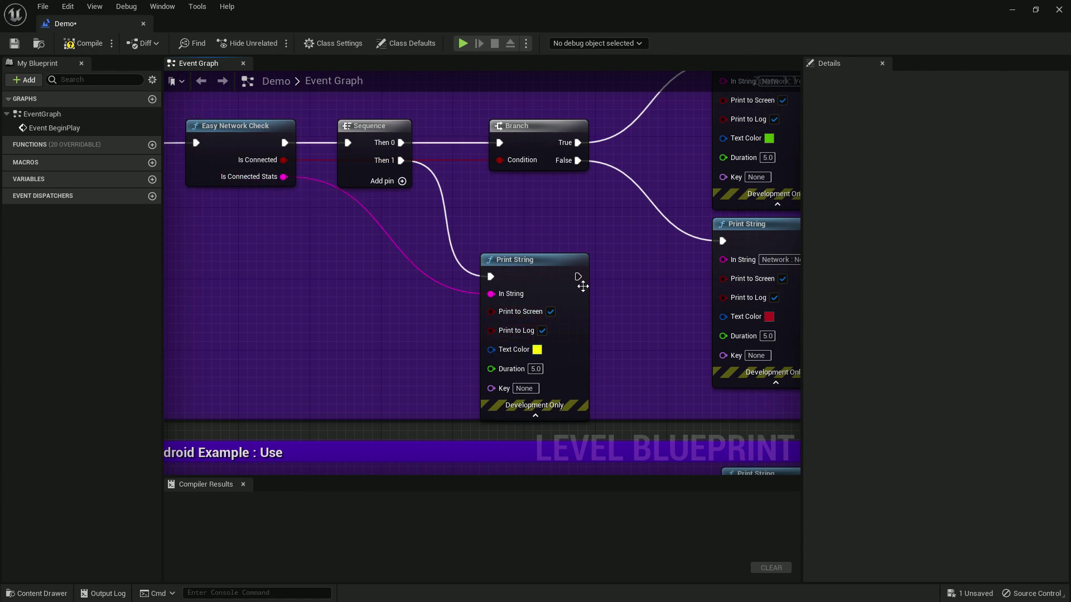
right_click_drag(545, 349, 485, 89)
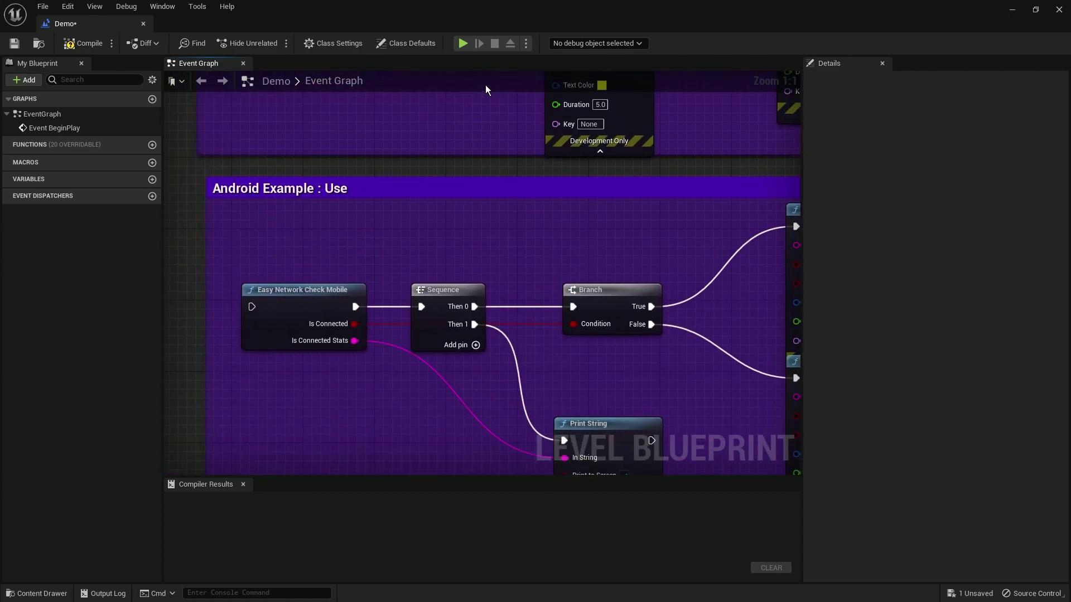
Step: Inspect the Android Example's Easy Network Check Mobile node, then return to the Demo level viewport
scroll(450, 108, "down", 1)
right_click_drag(475, 277, 528, 151)
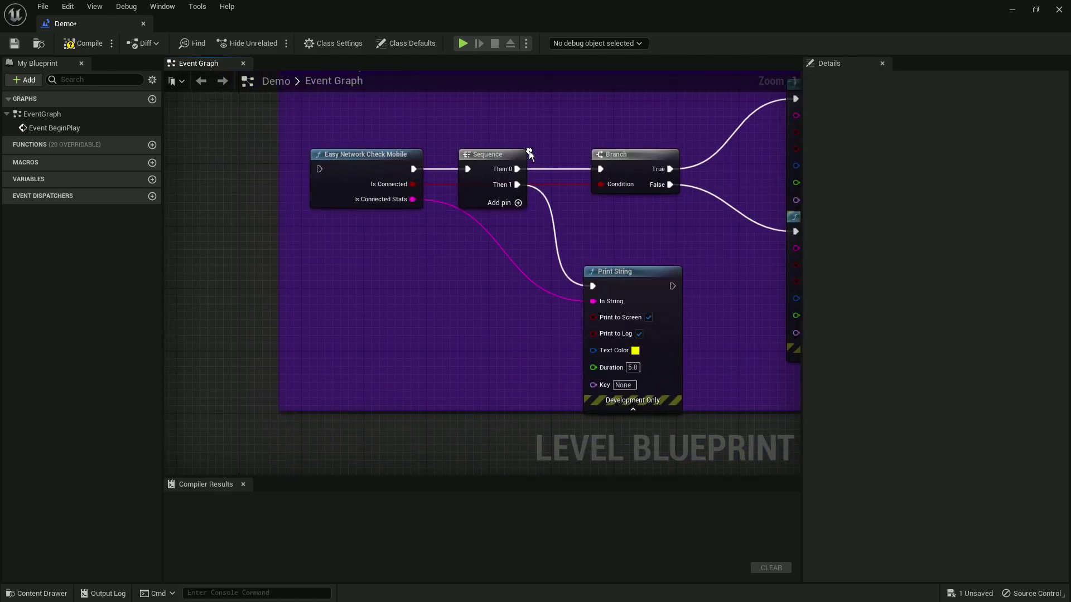
left_click(391, 164)
scroll(317, 266, "up", 1)
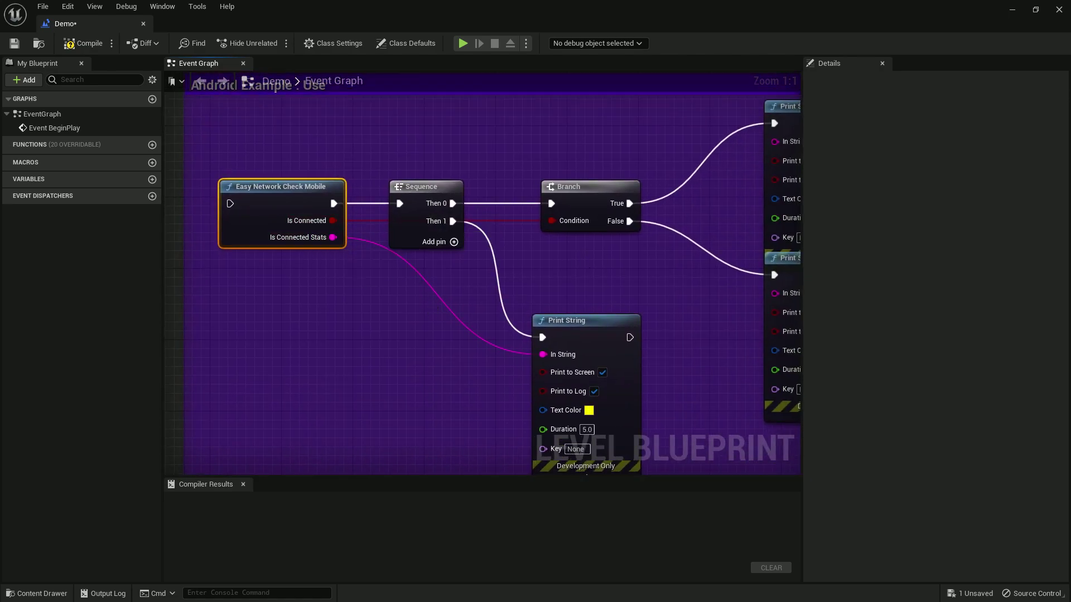
scroll(334, 234, "down", 4)
scroll(522, 255, "up", 2)
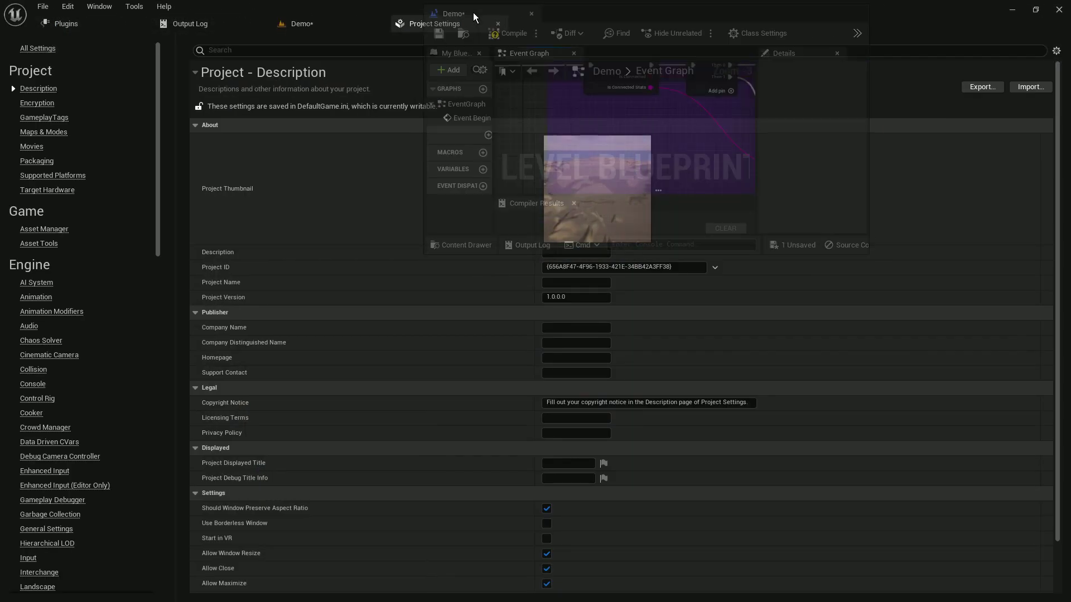
left_click(472, 21)
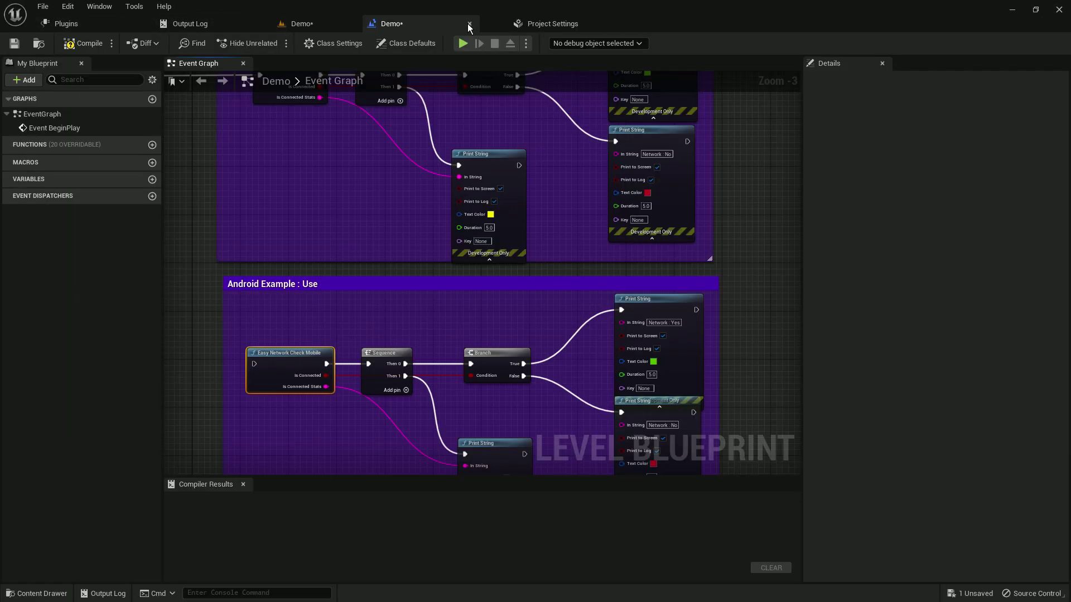
left_click(319, 28)
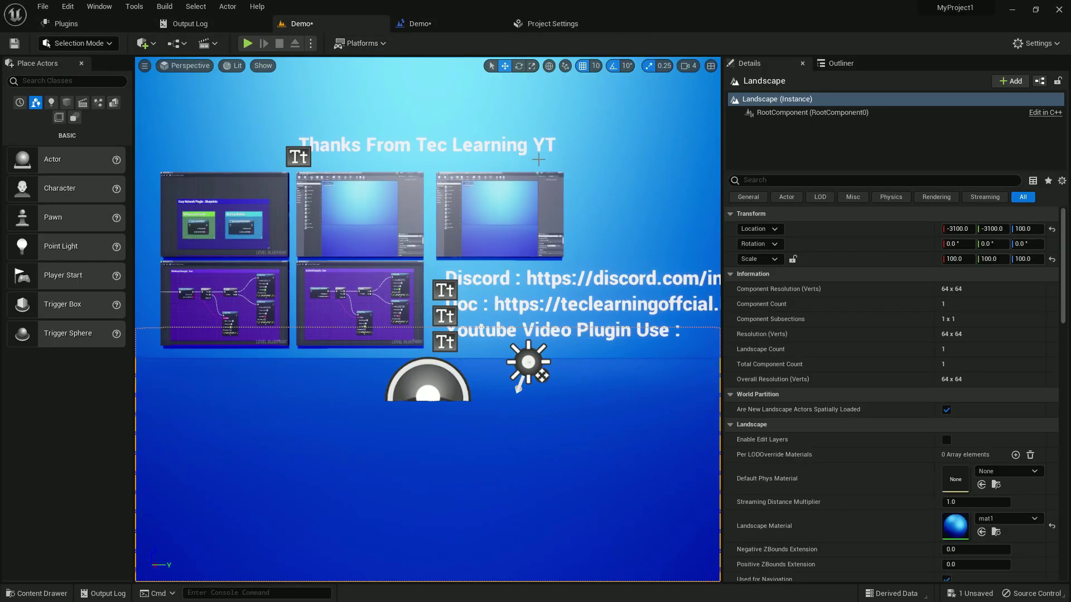